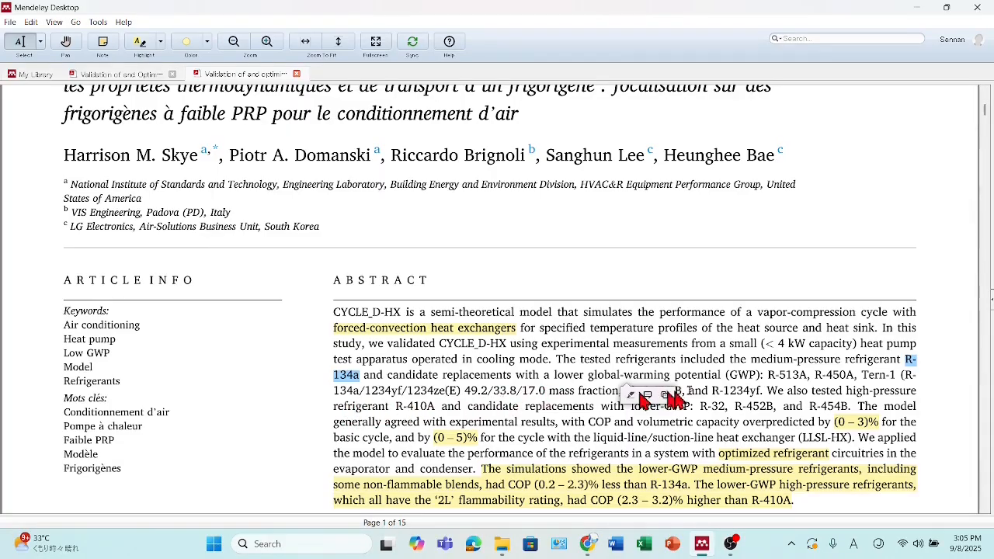
# - Select R-513A and R-1234yf among the medium-pressure refrigerants in the abstract to read the tested candidates
pyautogui.moveTo(769, 377); pyautogui.dragTo(808, 377)
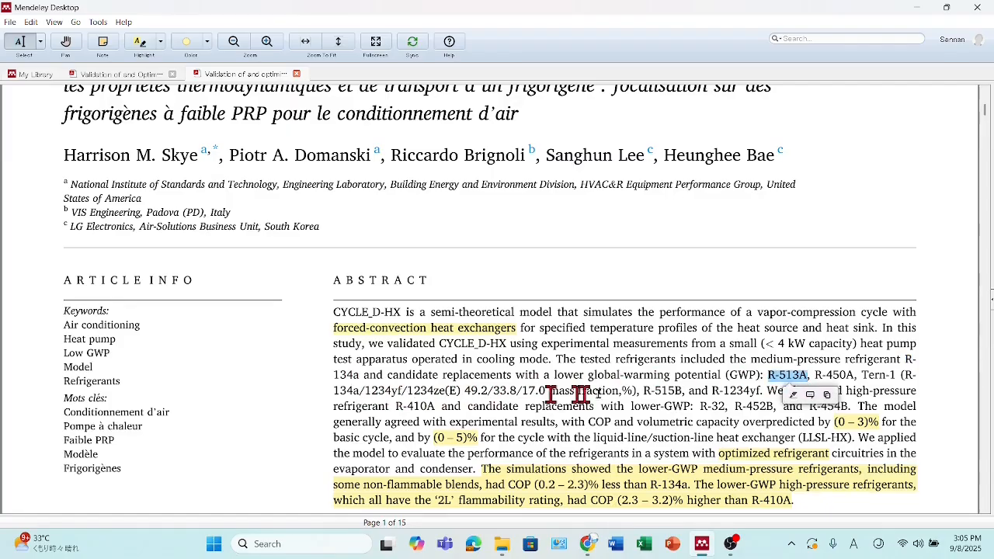
pyautogui.click(714, 390)
pyautogui.moveTo(715, 391); pyautogui.dragTo(763, 390)
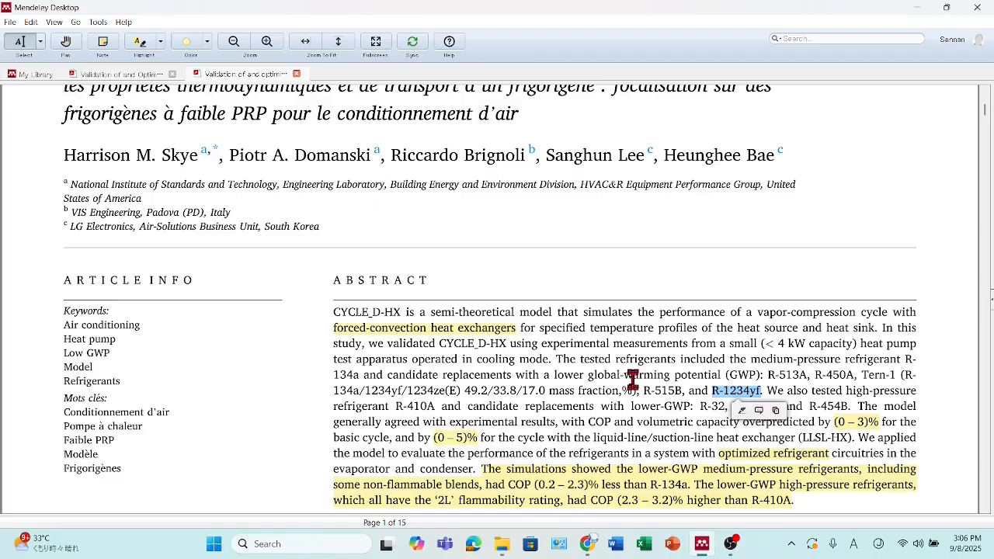
# - Select the high-pressure refrigerant R-410A and its replacements R-32, R-452B and R-454B in the abstract to review them
pyautogui.scroll(-1, 628, 375)
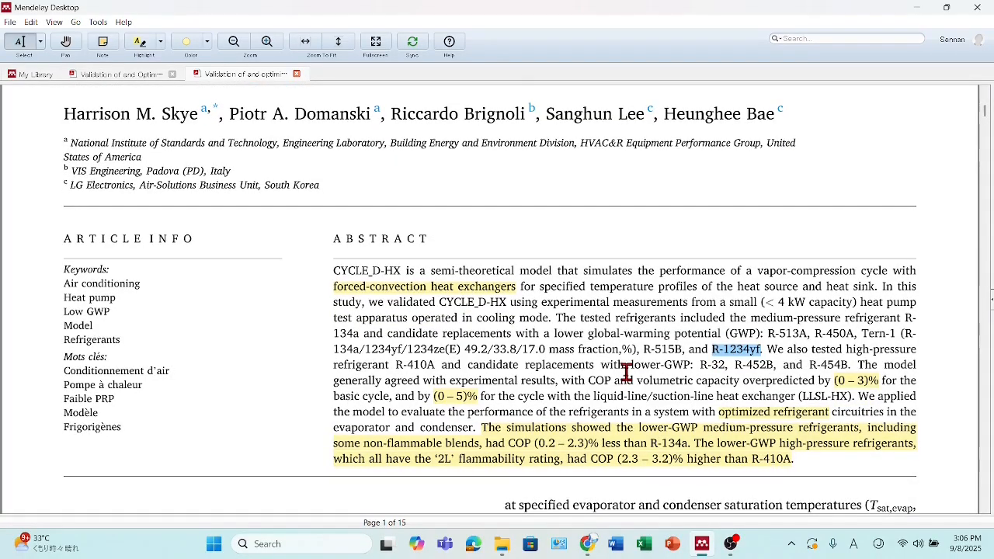
pyautogui.moveTo(394, 367); pyautogui.dragTo(433, 368)
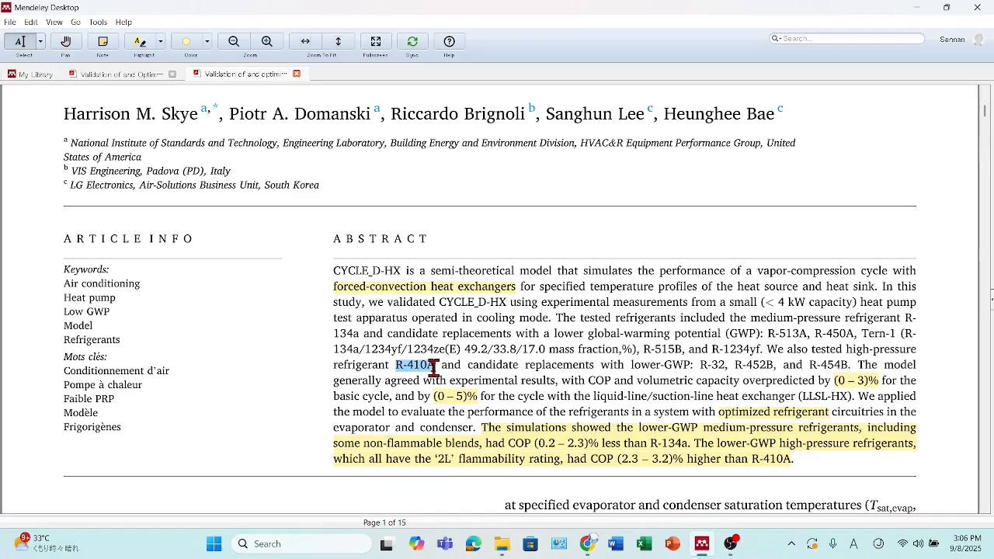
pyautogui.moveTo(435, 368); pyautogui.dragTo(435, 368)
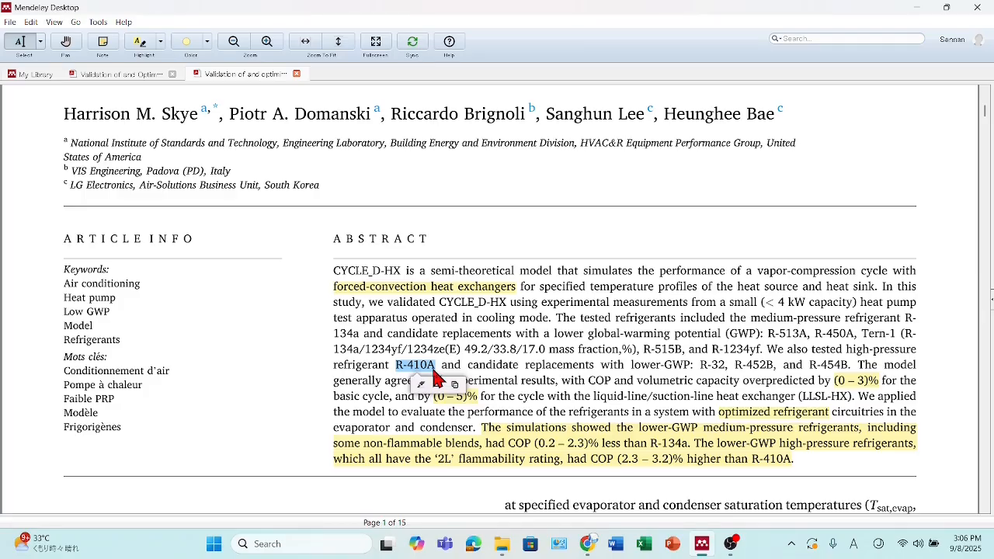
pyautogui.click(434, 371)
pyautogui.moveTo(433, 370); pyautogui.dragTo(543, 377)
pyautogui.click(704, 367)
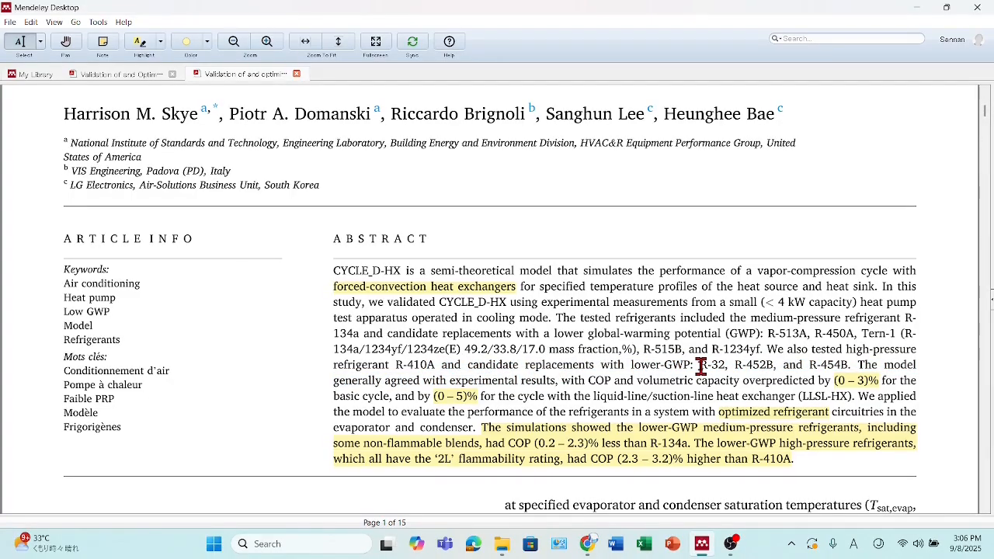
pyautogui.moveTo(704, 367); pyautogui.dragTo(847, 365)
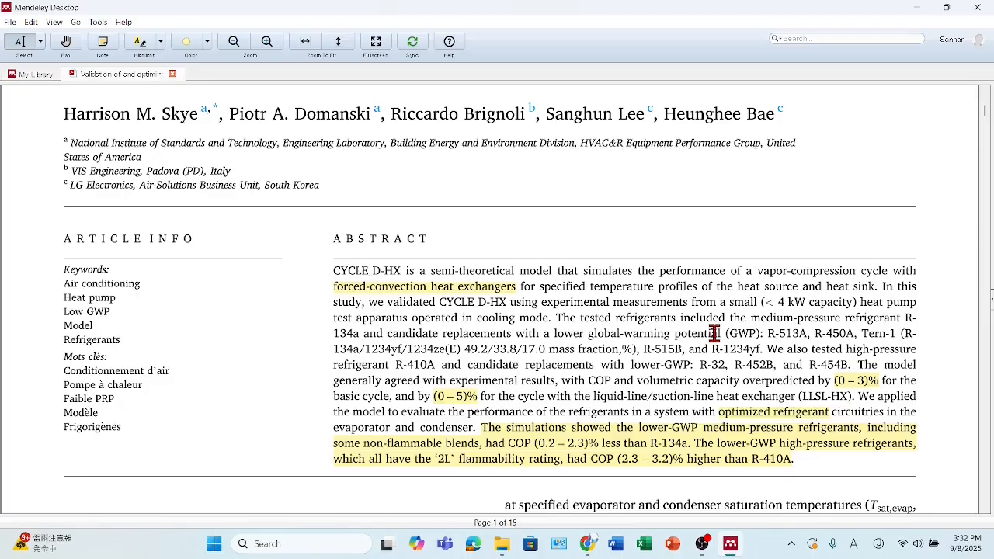
pyautogui.moveTo(395, 365); pyautogui.dragTo(431, 365)
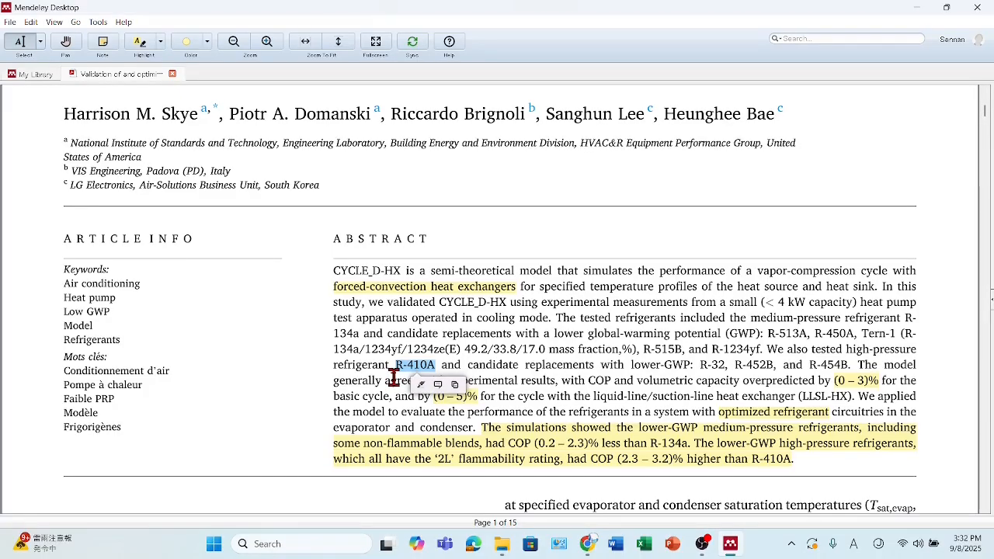
pyautogui.click(525, 371)
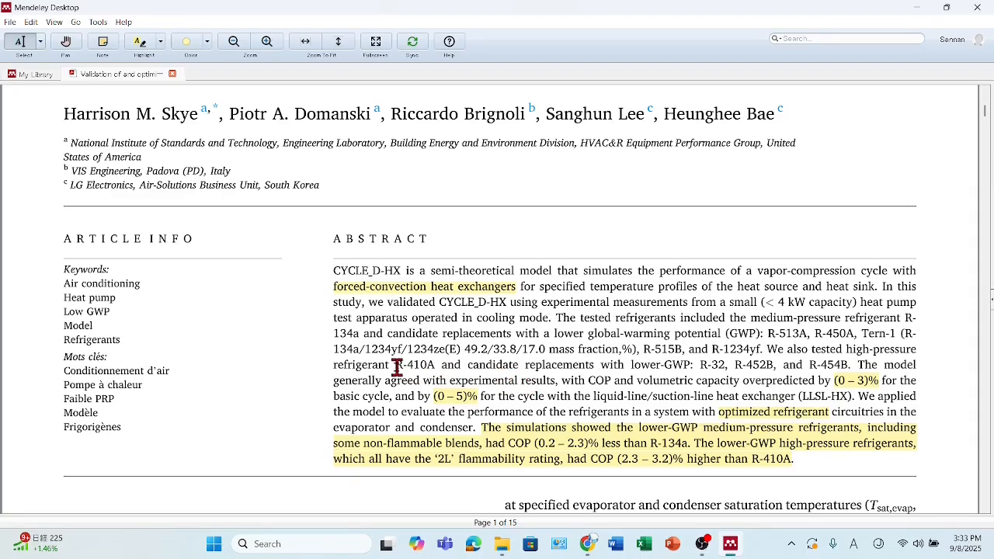
pyautogui.moveTo(396, 367); pyautogui.dragTo(433, 366)
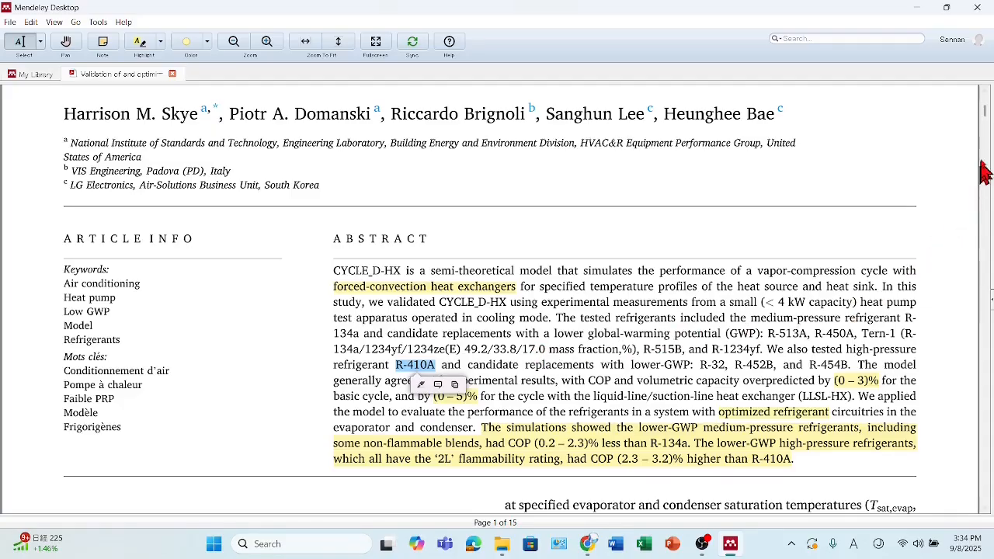
# - Go to Table 8 on page 6 of the paper and mark its caption on the reference case inputs and outputs
pyautogui.moveTo(985, 110); pyautogui.dragTo(983, 250)
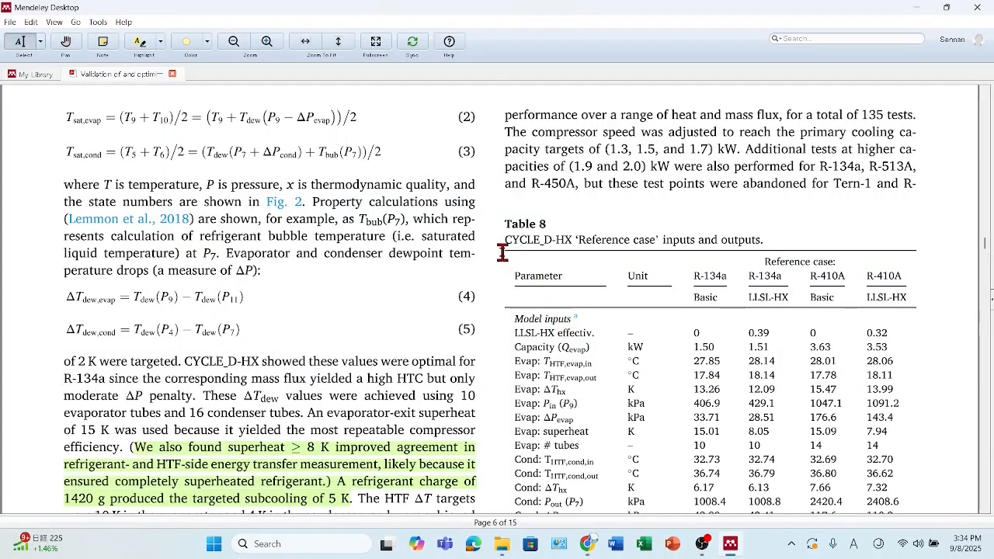
pyautogui.moveTo(504, 237); pyautogui.dragTo(758, 238)
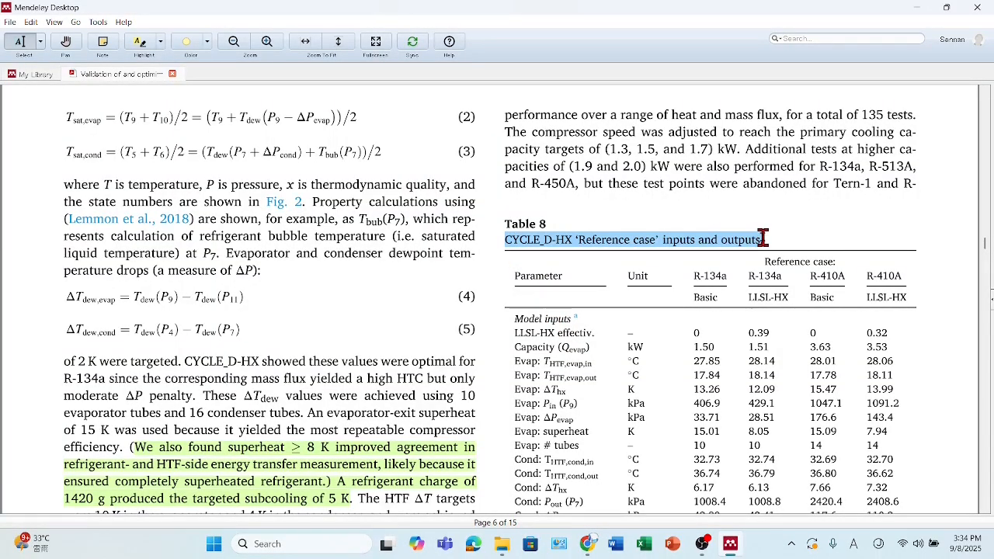
pyautogui.click(661, 215)
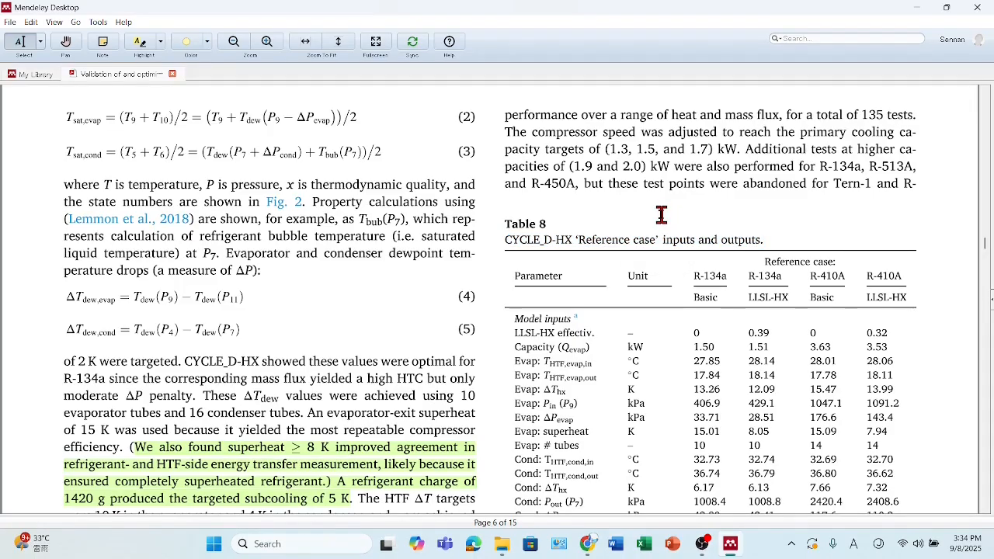
# - Examine the model inputs and outputs of Table 8 for the R-134a and R-410A reference cases
pyautogui.scroll(-1, 661, 216)
pyautogui.scroll(-1, 661, 215)
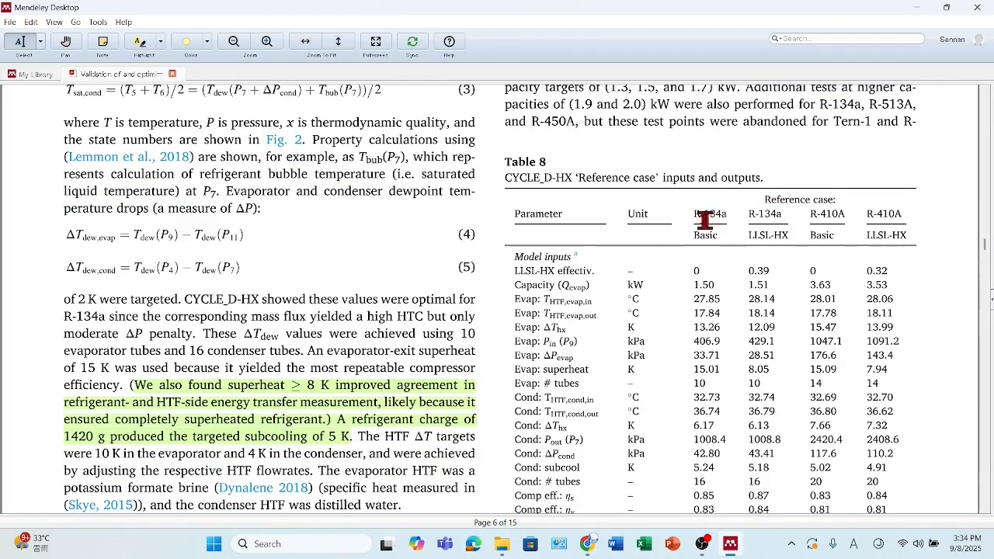
pyautogui.moveTo(693, 211)
pyautogui.mouseDown()
pyautogui.moveTo(700, 225)
pyautogui.moveTo(645, 337)
pyautogui.moveTo(707, 349)
pyautogui.moveTo(703, 342)
pyautogui.mouseUp()
pyautogui.click(812, 224)
pyautogui.moveTo(812, 216)
pyautogui.mouseDown()
pyautogui.moveTo(823, 250)
pyautogui.moveTo(821, 334)
pyautogui.moveTo(796, 321)
pyautogui.mouseUp()
pyautogui.click(796, 304)
pyautogui.scroll(-3, 796, 303)
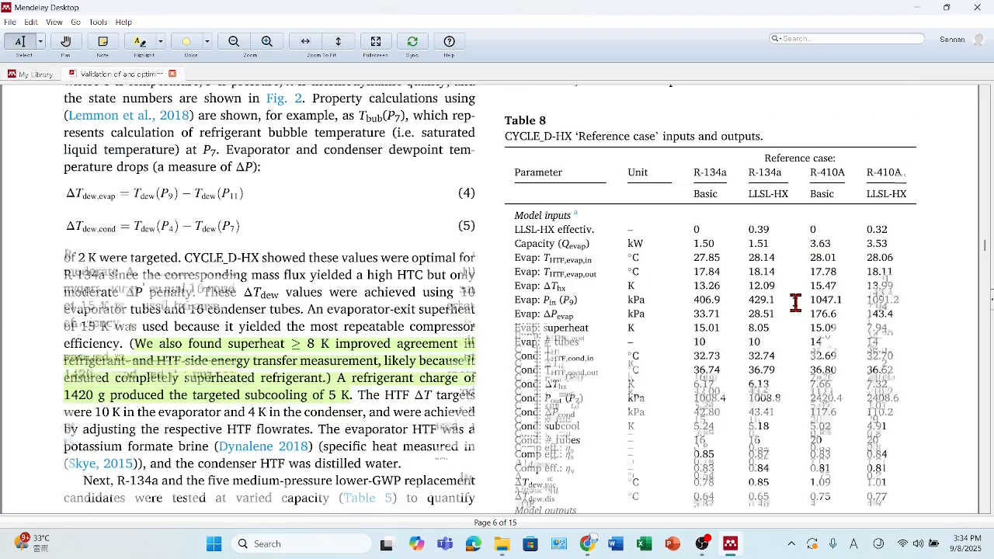
pyautogui.scroll(-3, 796, 304)
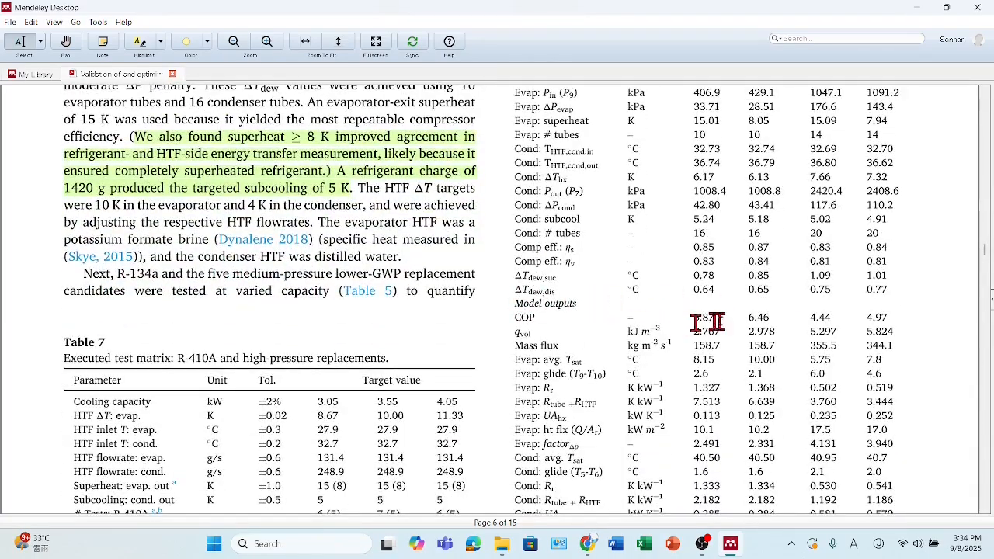
pyautogui.scroll(-2, 813, 329)
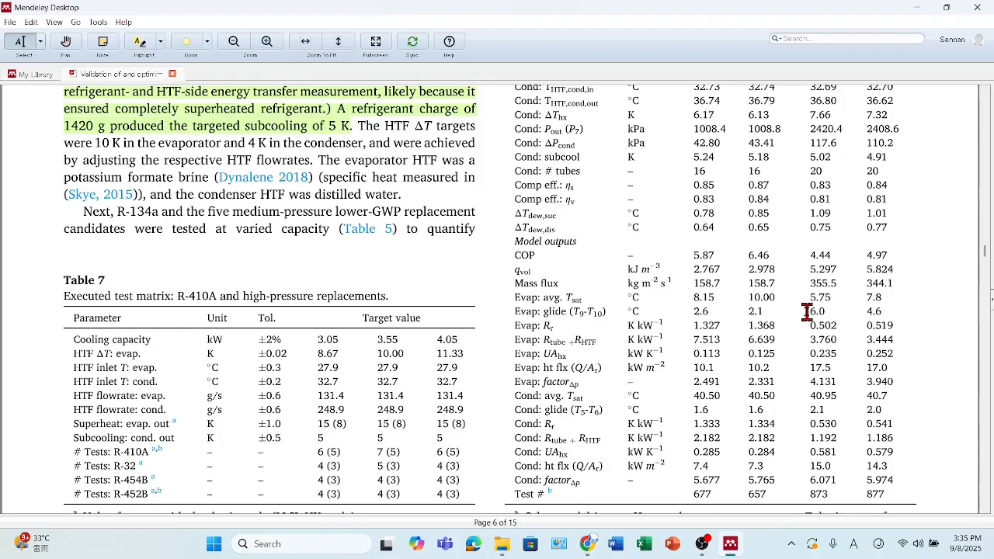
pyautogui.scroll(5, 806, 311)
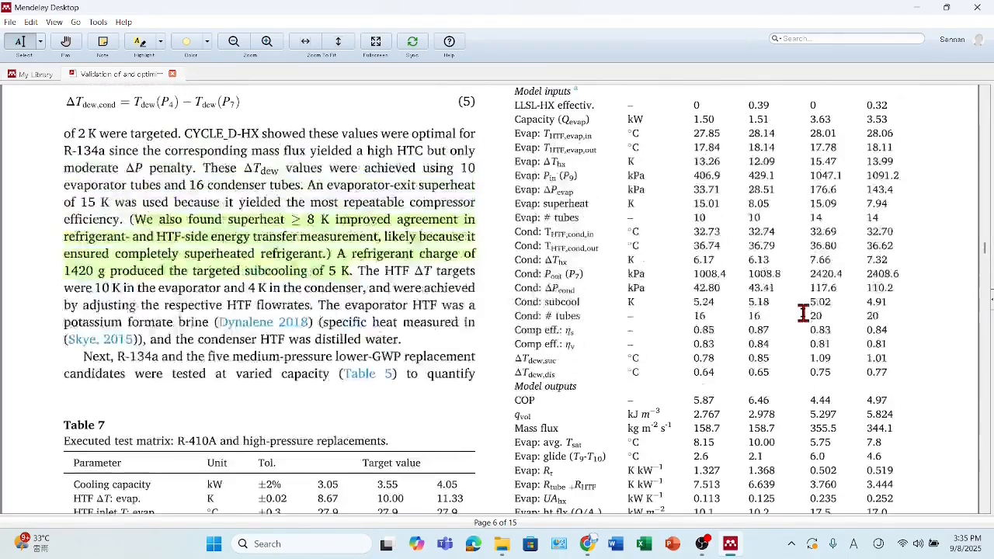
pyautogui.scroll(1, 803, 313)
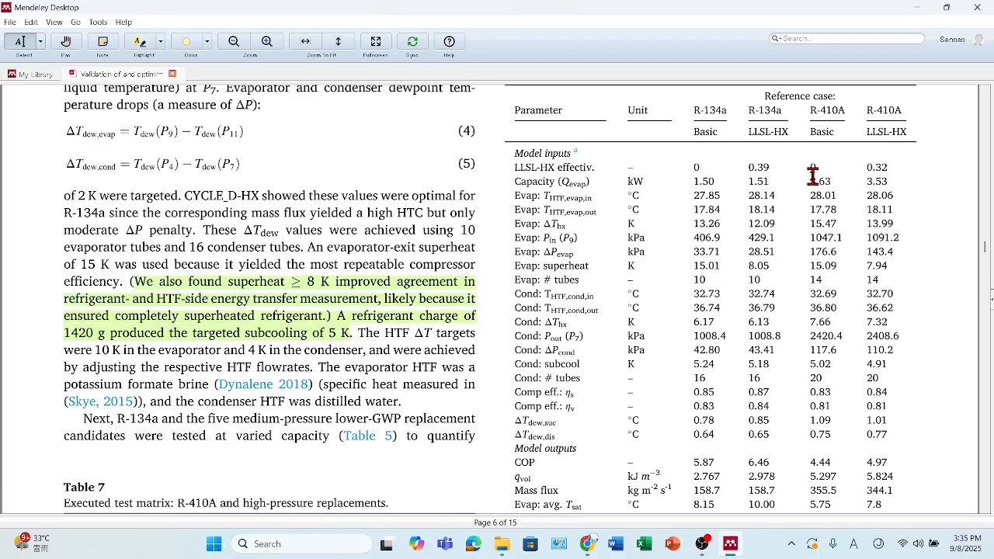
# - Select the model input values in the R-410A Basic column of Table 8, starting from the LLSL-HX effectiveness
pyautogui.moveTo(810, 172); pyautogui.dragTo(831, 432)
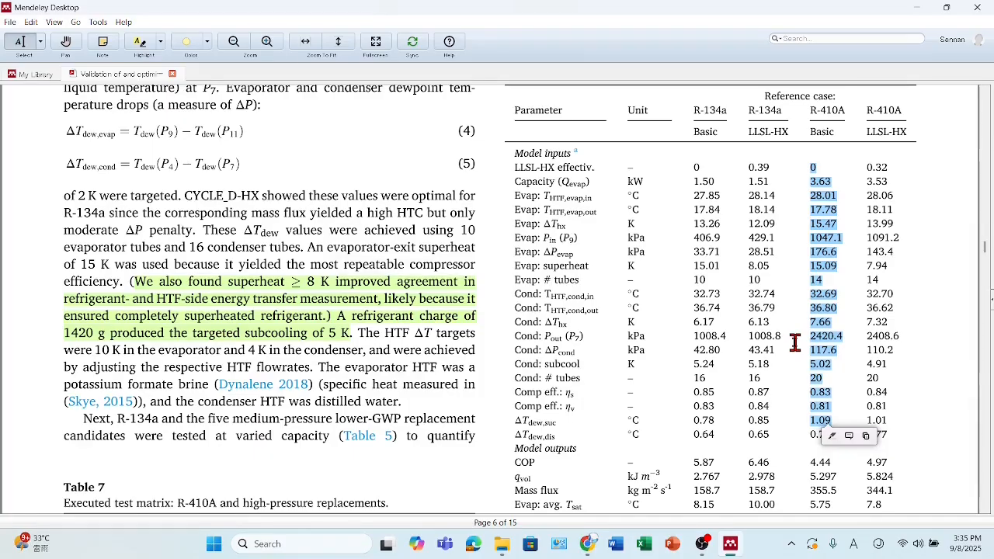
pyautogui.click(803, 195)
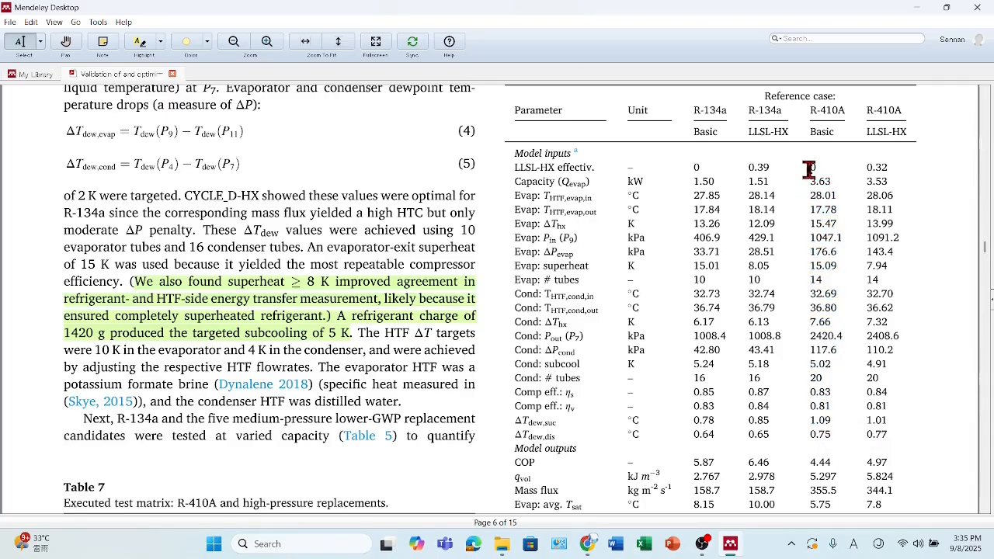
pyautogui.moveTo(812, 170); pyautogui.dragTo(830, 416)
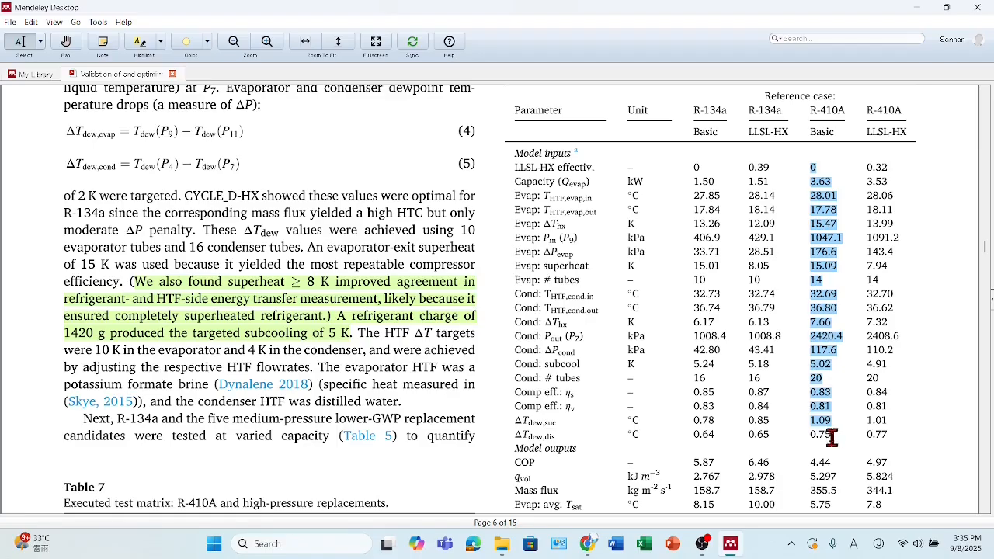
pyautogui.moveTo(832, 440); pyautogui.dragTo(830, 442)
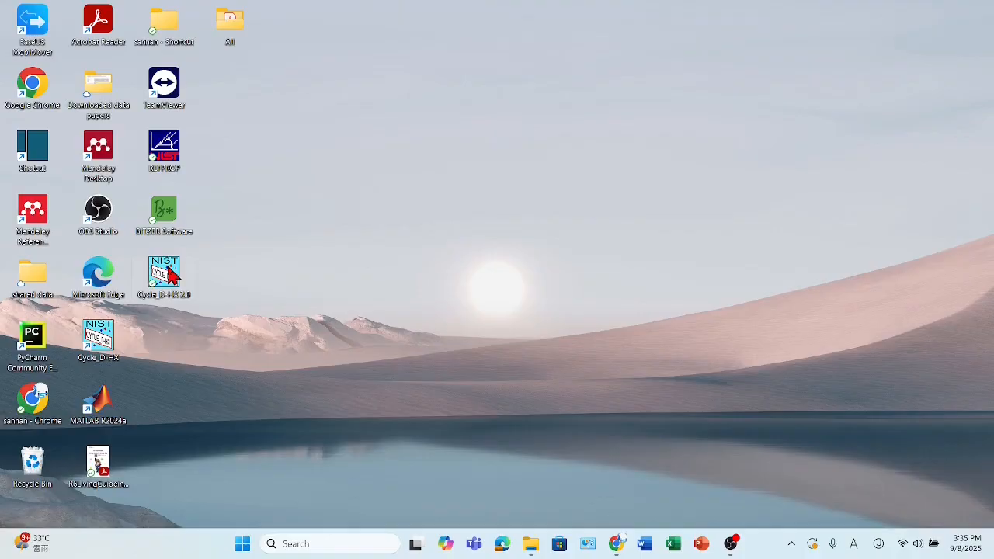
# - Launch Cycle_D-HX 2.0 from the desktop, continue past its introduction screen and maximize the program window
pyautogui.doubleClick(169, 273)
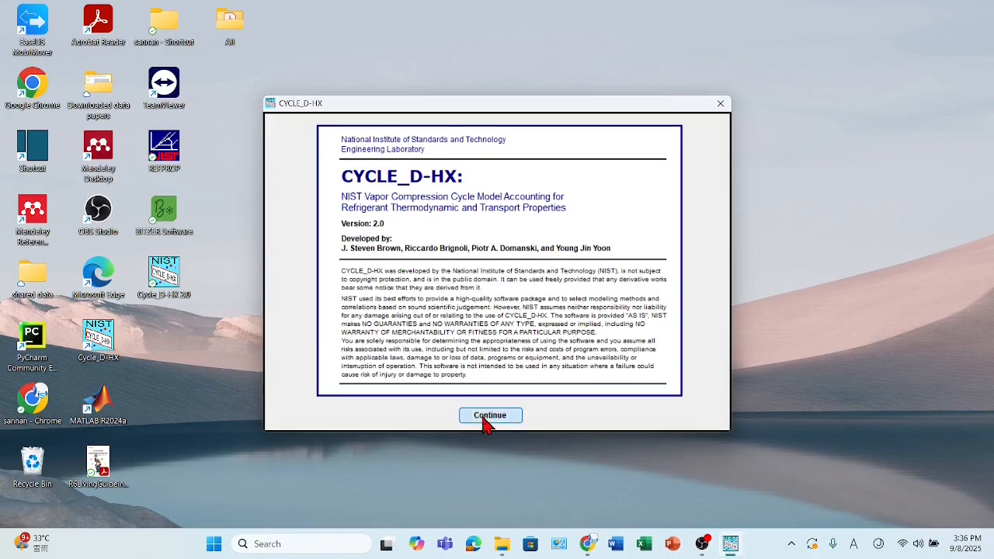
pyautogui.click(488, 414)
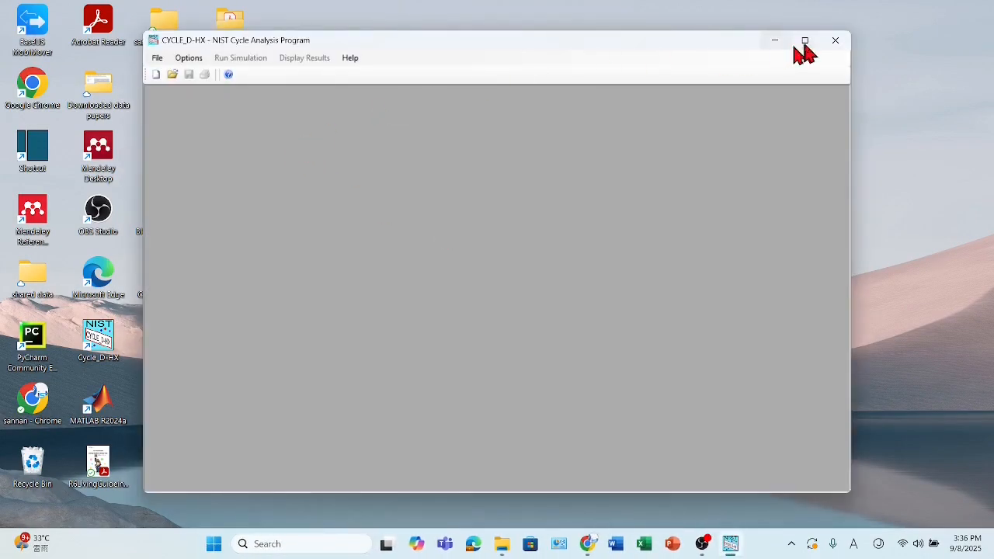
pyautogui.click(803, 39)
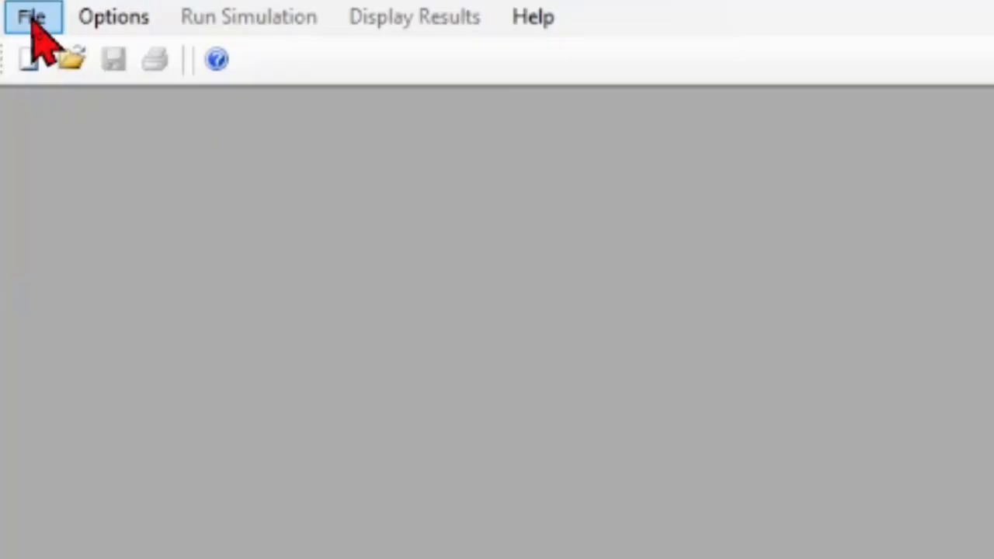
# - Create a new analysis and choose the predefined blend R410A as its refrigerant
pyautogui.click(31, 26)
pyautogui.click(46, 54)
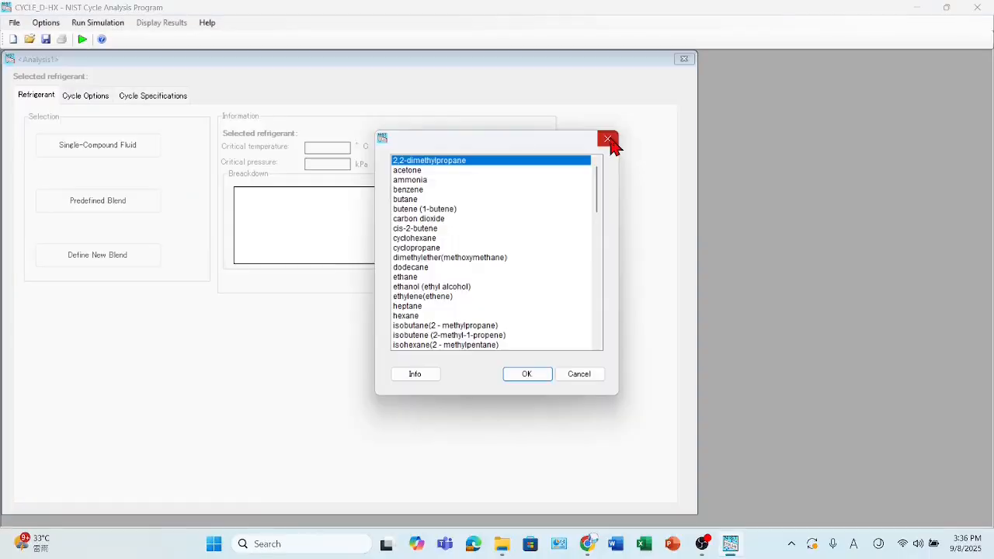
pyautogui.click(608, 140)
pyautogui.click(106, 213)
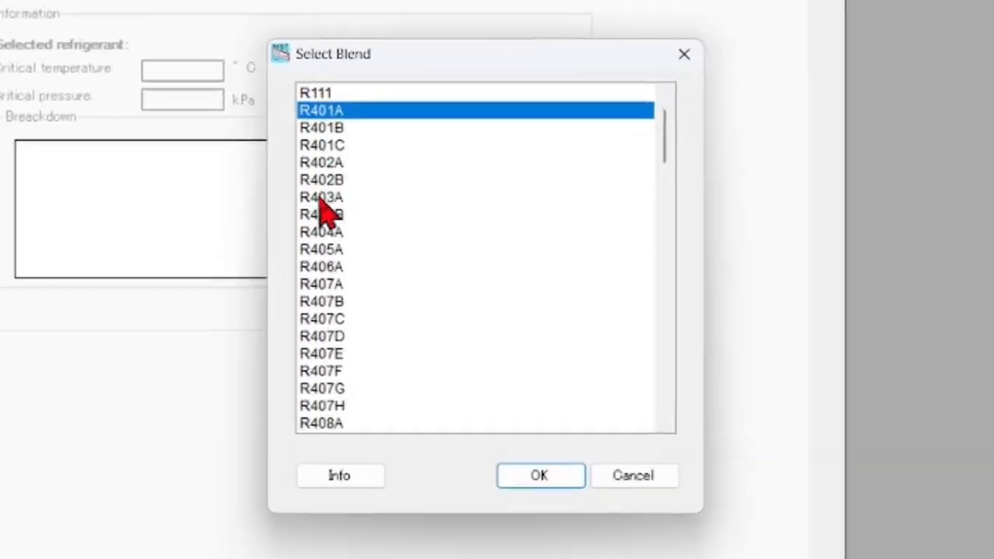
pyautogui.scroll(-2, 408, 226)
pyautogui.scroll(-6, 295, 206)
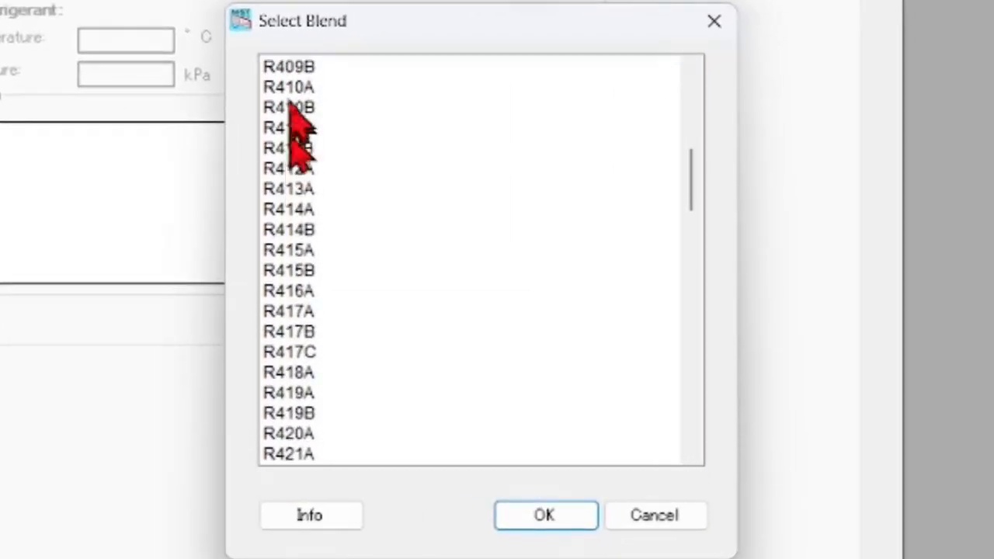
pyautogui.click(298, 89)
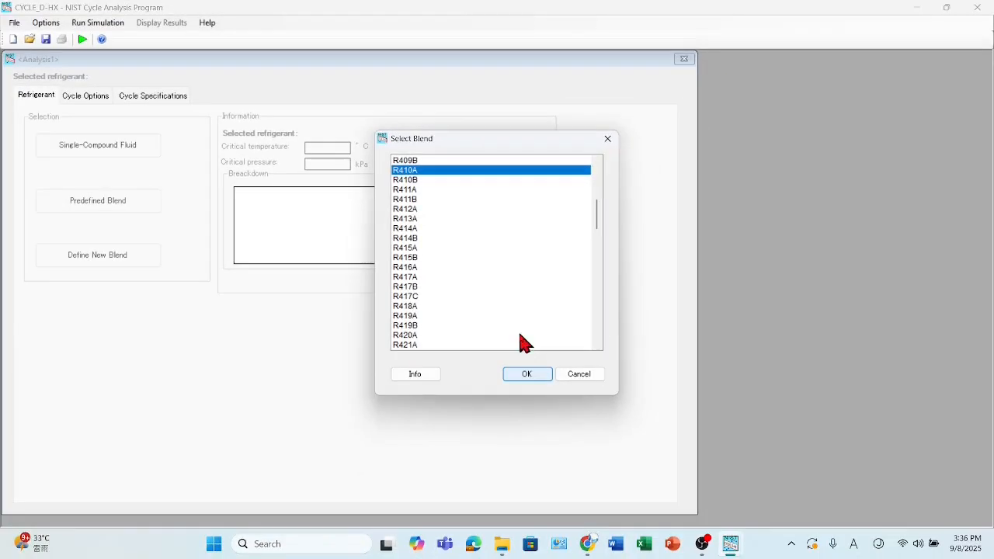
pyautogui.press('Return')
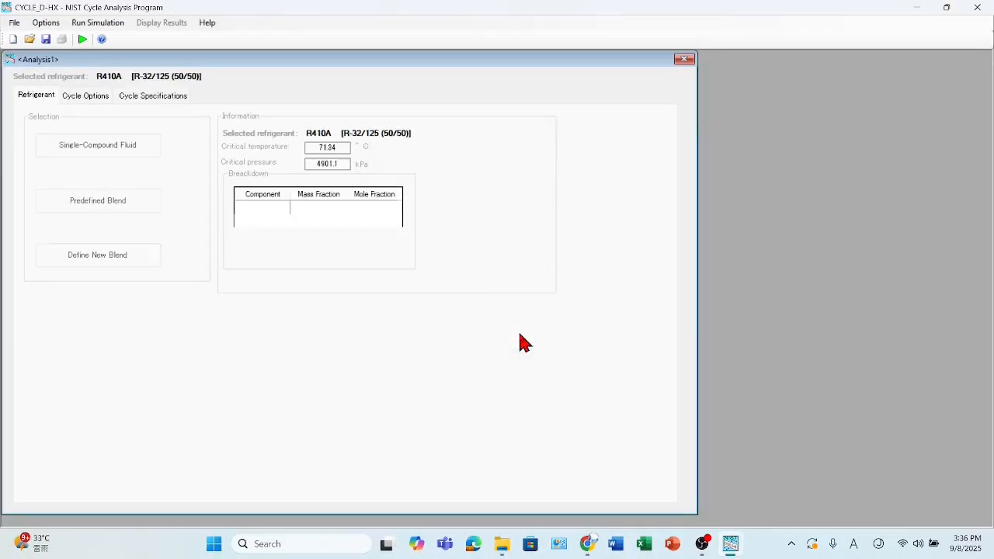
# - Review the single-stage cycle options, and enable establishing reference parameters in the cycle specifications
pyautogui.click(85, 98)
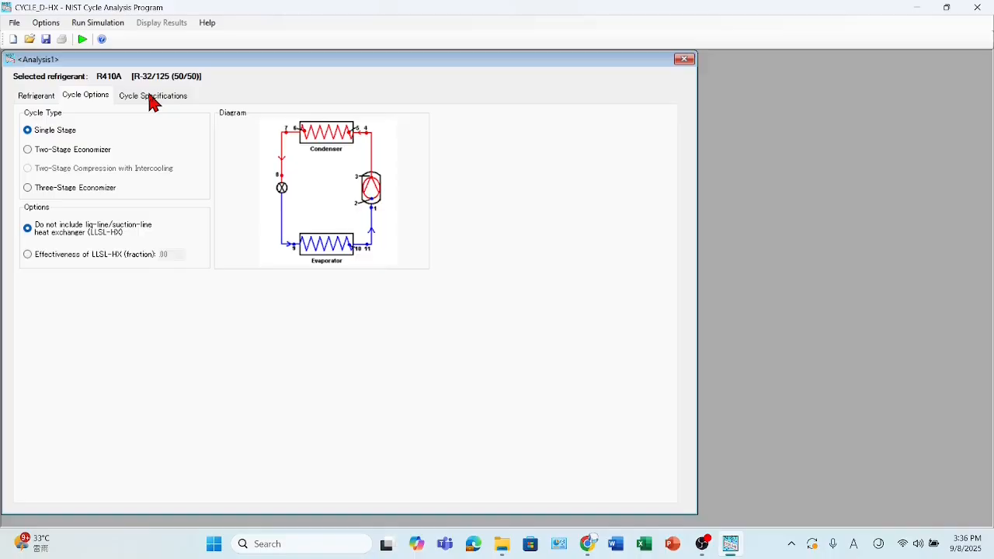
pyautogui.click(153, 99)
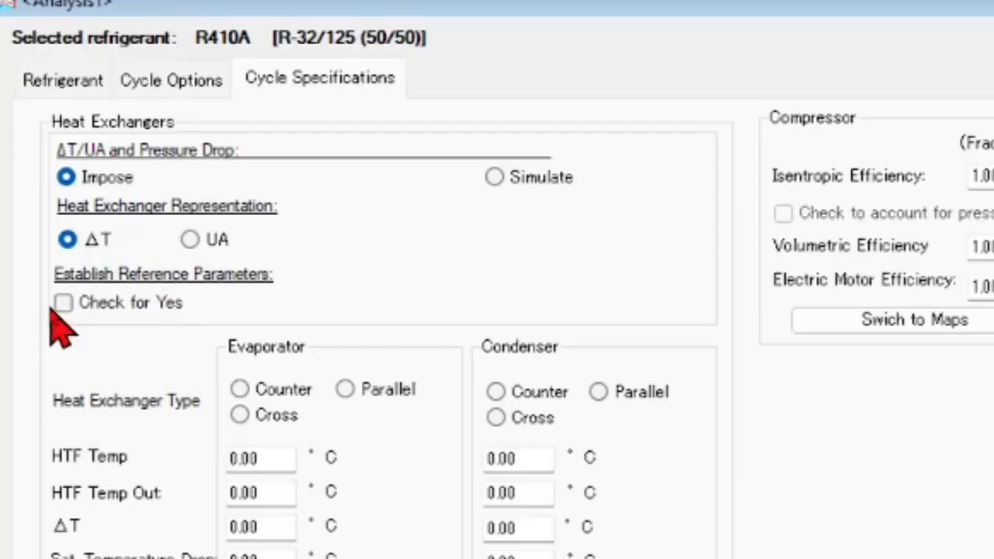
pyautogui.click(63, 304)
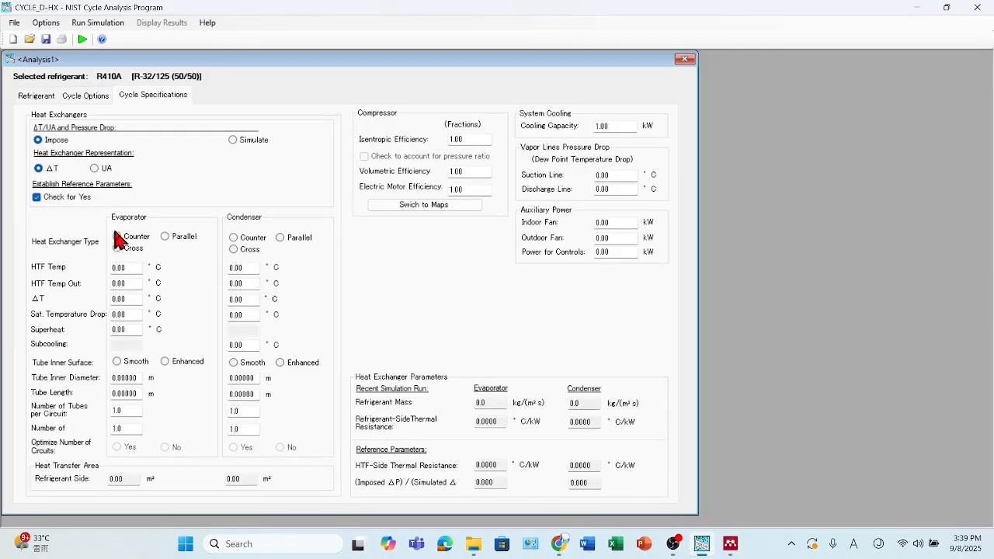
# - Set the exchangers to counter flow, enter evaporator HTF temperatures of 28.01 and 17.78 °C with ΔT 15.47 °C, and specify drops as pressure
pyautogui.click(118, 237)
pyautogui.click(118, 267)
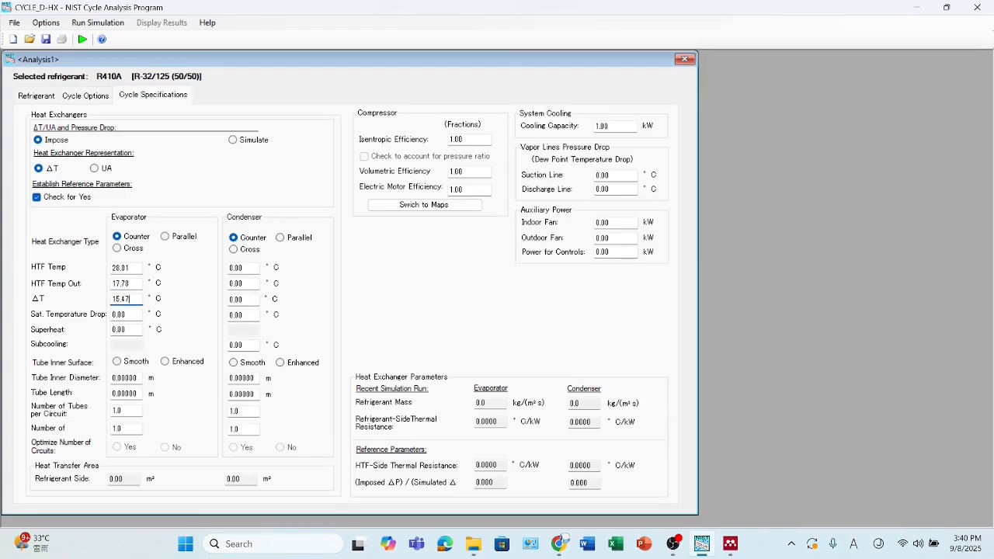
pyautogui.click(45, 22)
pyautogui.click(150, 69)
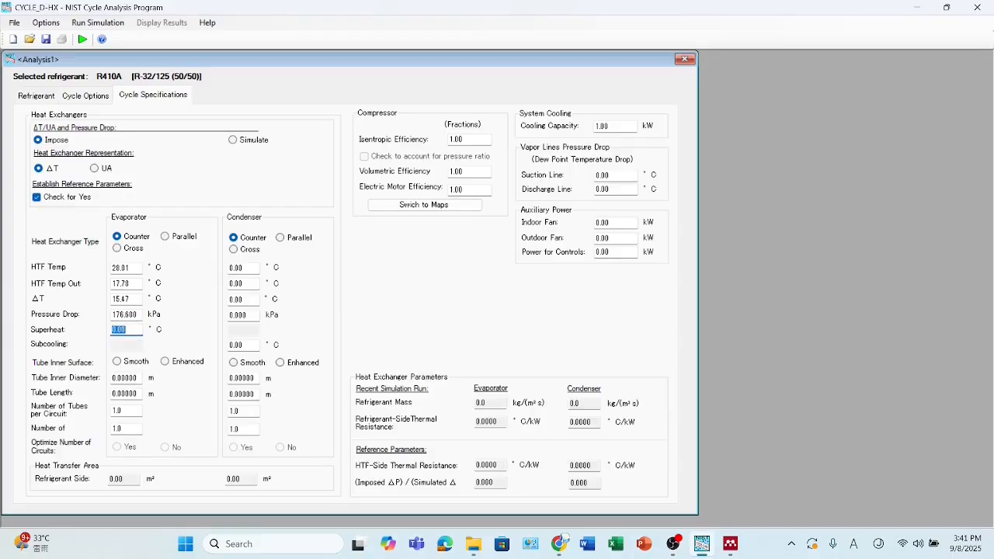
# - Define the evaporator's enhanced tubes with inner diameter 0.00846 m, length 0.5588 m and 14 tubes per circuit, at 15.09 °C superheat
pyautogui.doubleClick(116, 378)
pyautogui.write('0.00.5588')
pyautogui.click(124, 416)
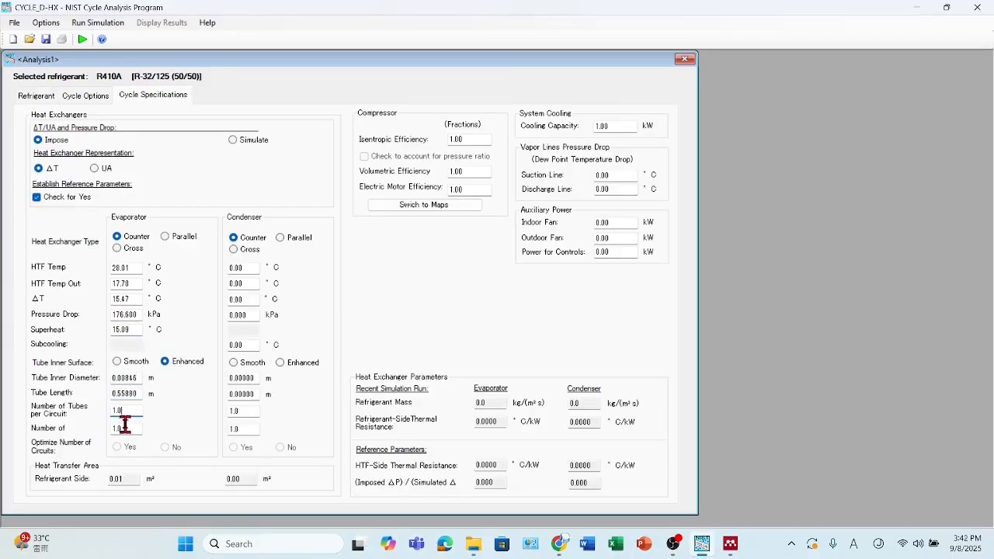
pyautogui.doubleClick(136, 412)
pyautogui.write('14')
# - Set the condenser's HTF temperatures to 32.69 and 36.80 °C, ΔT to 7.66 °C, pressure drop to 117.6 kPa and subcooling to 5.02 °C
pyautogui.doubleClick(248, 268)
pyautogui.write('32.69')
pyautogui.click(232, 280)
pyautogui.write('36.80')
pyautogui.doubleClick(237, 300)
pyautogui.doubleClick(242, 317)
pyautogui.write('11')
pyautogui.moveTo(252, 346); pyautogui.dragTo(229, 345)
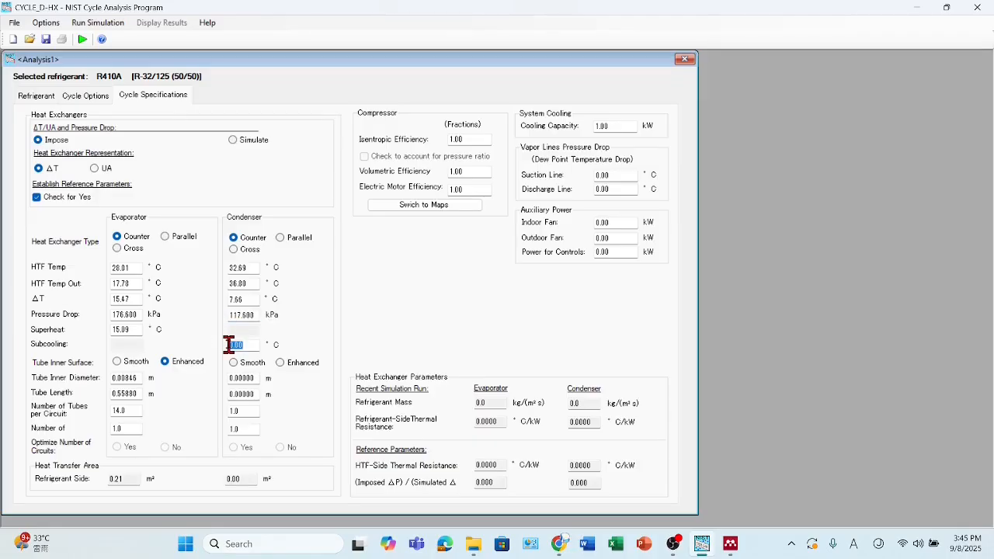
# - Define the condenser's enhanced tubes with inner diameter 0.00846 m, length 0.5588 m and 20 tubes per circuit
pyautogui.click(280, 362)
pyautogui.moveTo(258, 379); pyautogui.dragTo(211, 379)
pyautogui.write('0.00846')
pyautogui.press('Tab')
pyautogui.write('0')
pyautogui.moveTo(241, 414); pyautogui.dragTo(230, 422)
# - Set isentropic efficiency 0.83, volumetric efficiency 0.81, cooling capacity 3.63 kW, and suction and discharge line drops of 1.09 and 0.75 °C
pyautogui.moveTo(472, 140); pyautogui.dragTo(448, 150)
pyautogui.write('0.83')
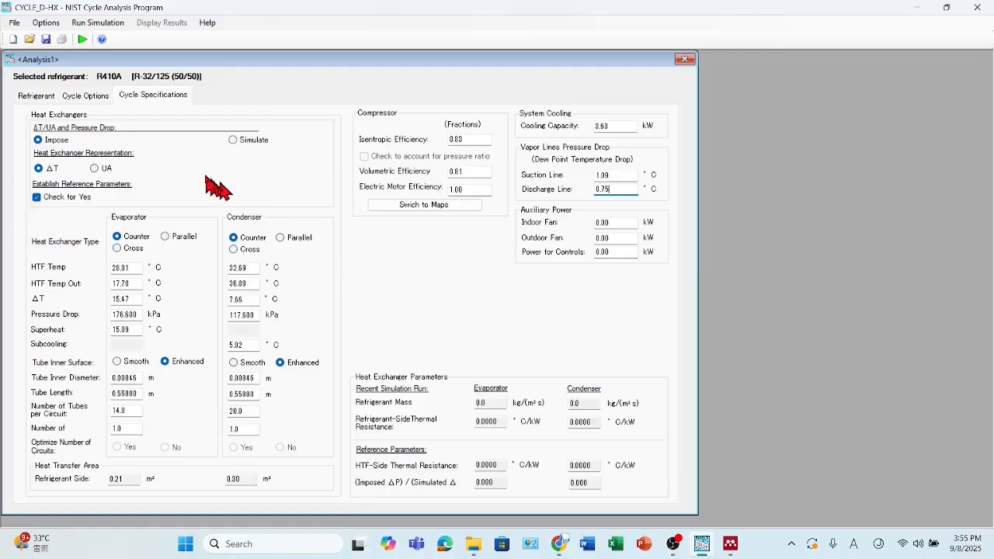
# - Run the reference simulation with imposed ΔT and pressure drop, and review its summary results before closing them
pyautogui.click(82, 39)
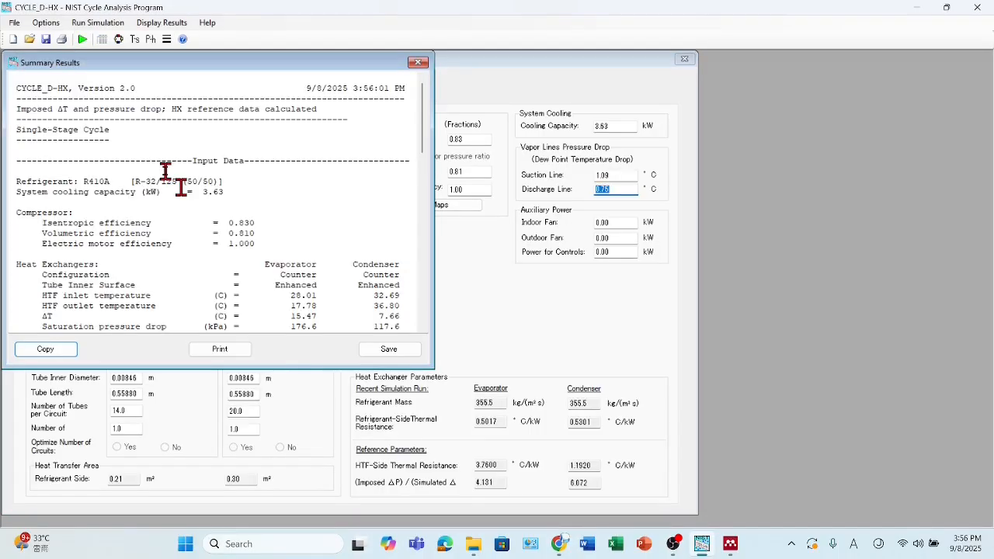
pyautogui.scroll(-5, 169, 173)
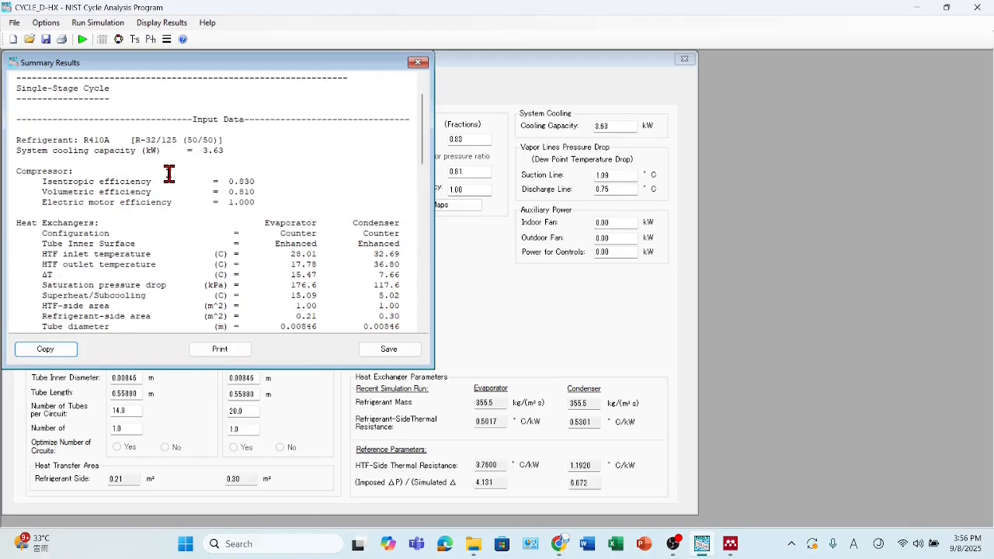
pyautogui.scroll(-7, 170, 172)
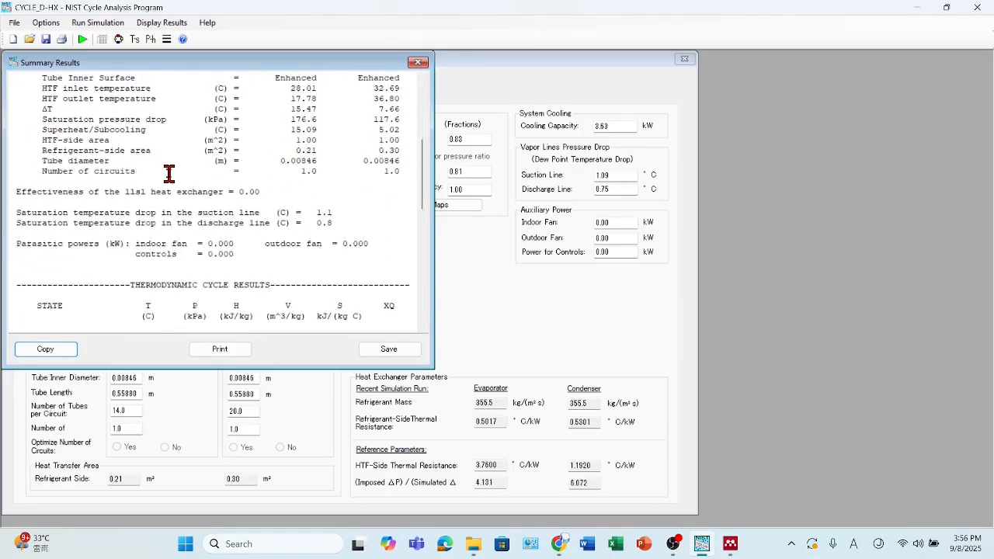
pyautogui.scroll(-7, 169, 172)
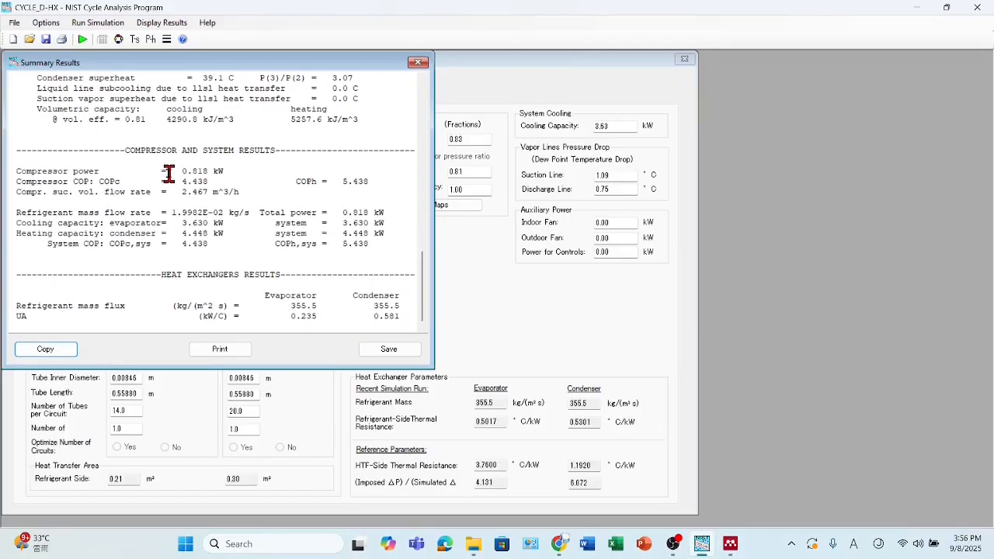
pyautogui.click(418, 62)
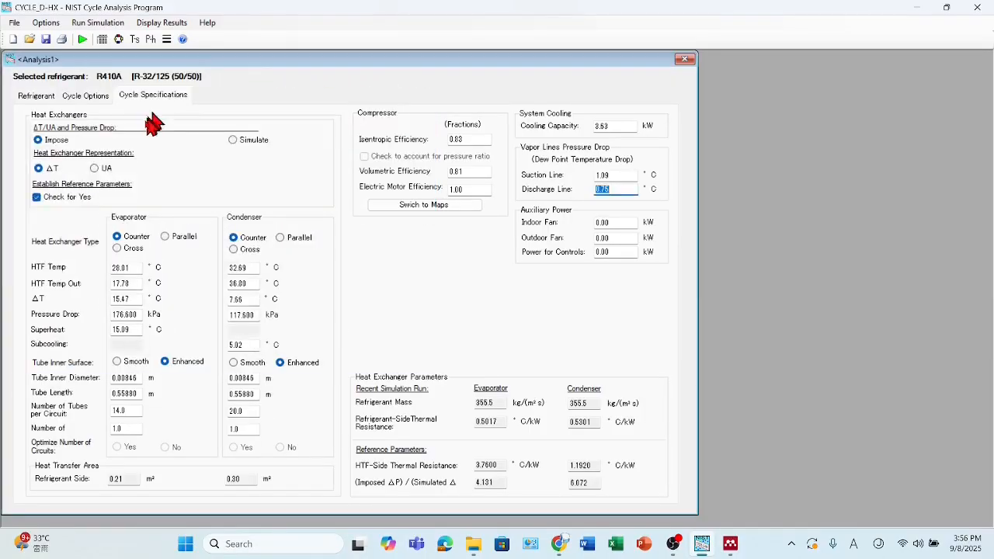
# - Switch ΔT/UA and pressure drop to Simulate, run the simulation and check the input data in its summary
pyautogui.click(232, 140)
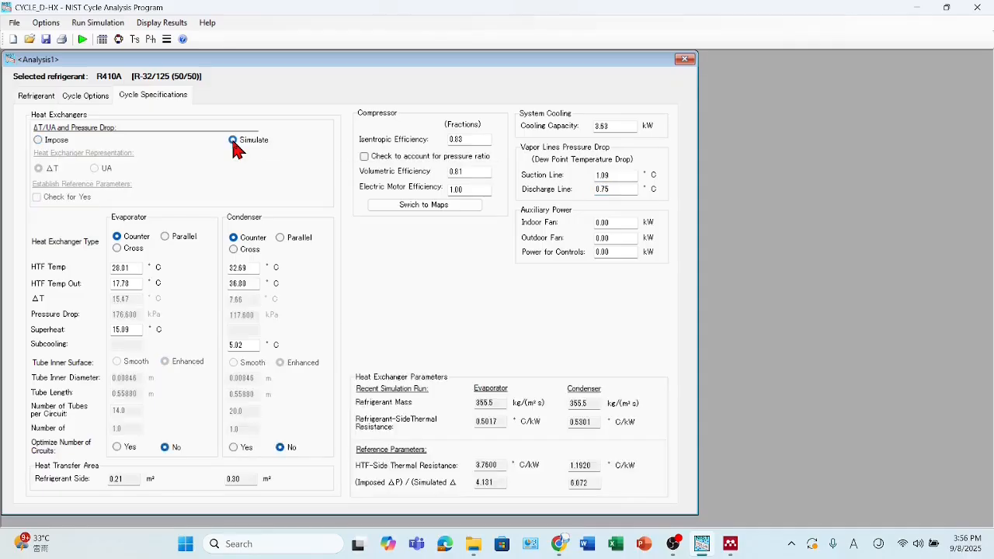
pyautogui.click(81, 41)
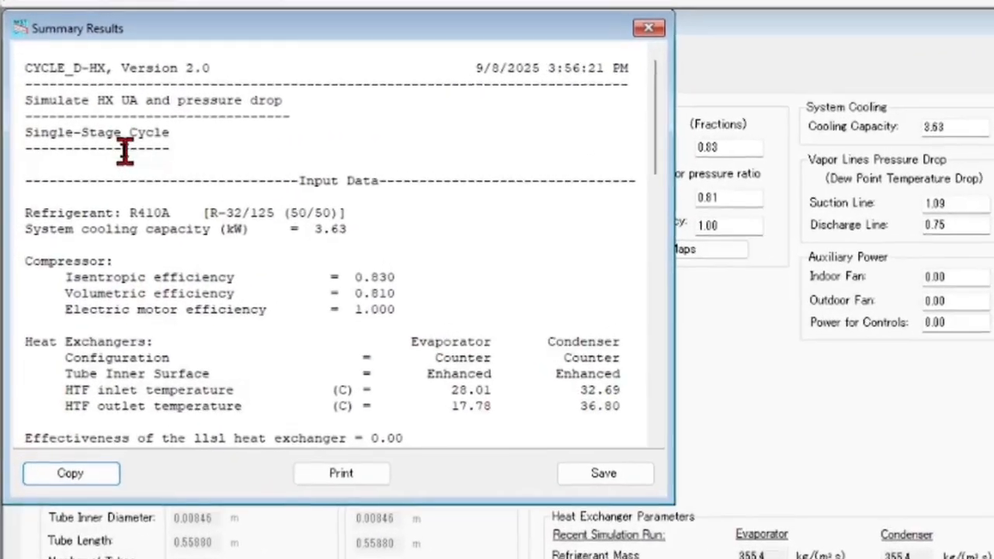
pyautogui.scroll(-1, 80, 141)
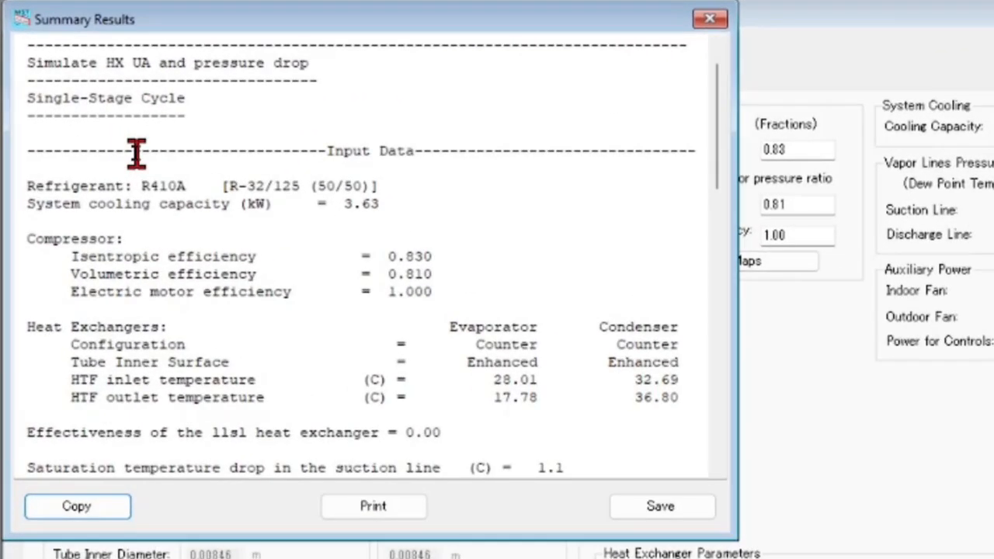
pyautogui.scroll(-1, 136, 153)
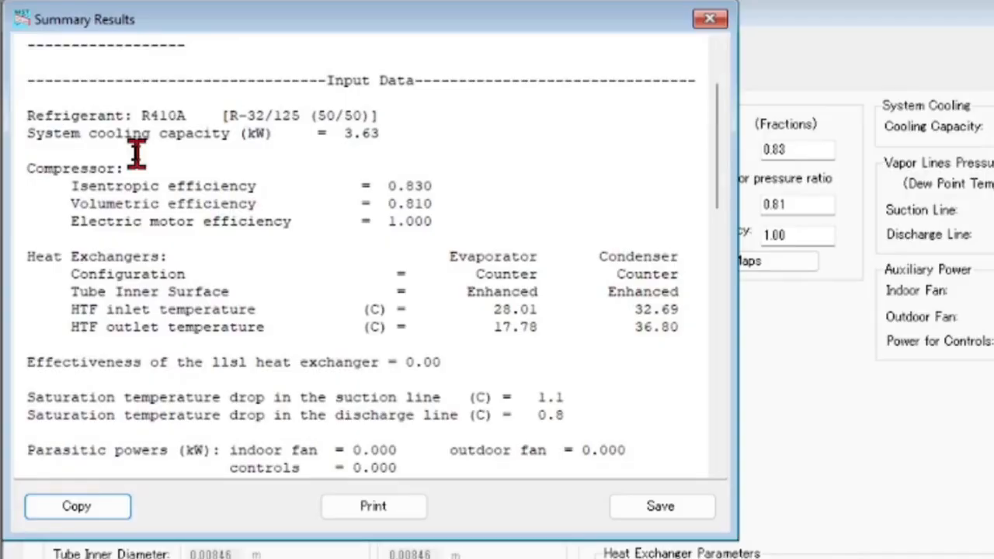
# - Examine the simulated thermodynamic state points, compressor COP, evaporator cooling capacity and heat exchanger results in the summary
pyautogui.moveTo(29, 134); pyautogui.dragTo(390, 137)
pyautogui.scroll(-3, 281, 192)
pyautogui.scroll(-5, 282, 192)
pyautogui.moveTo(104, 216); pyautogui.dragTo(379, 395)
pyautogui.scroll(-4, 327, 288)
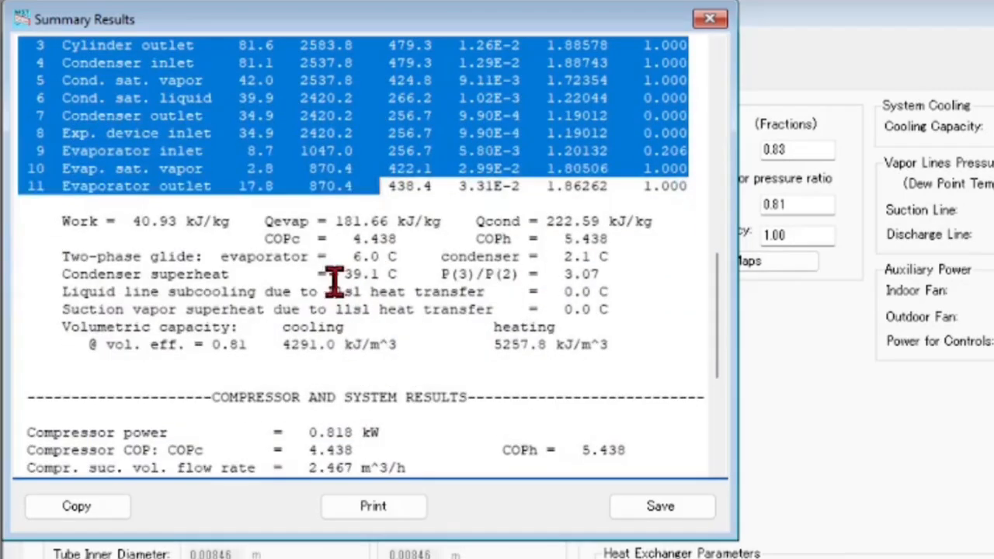
pyautogui.scroll(-4, 332, 281)
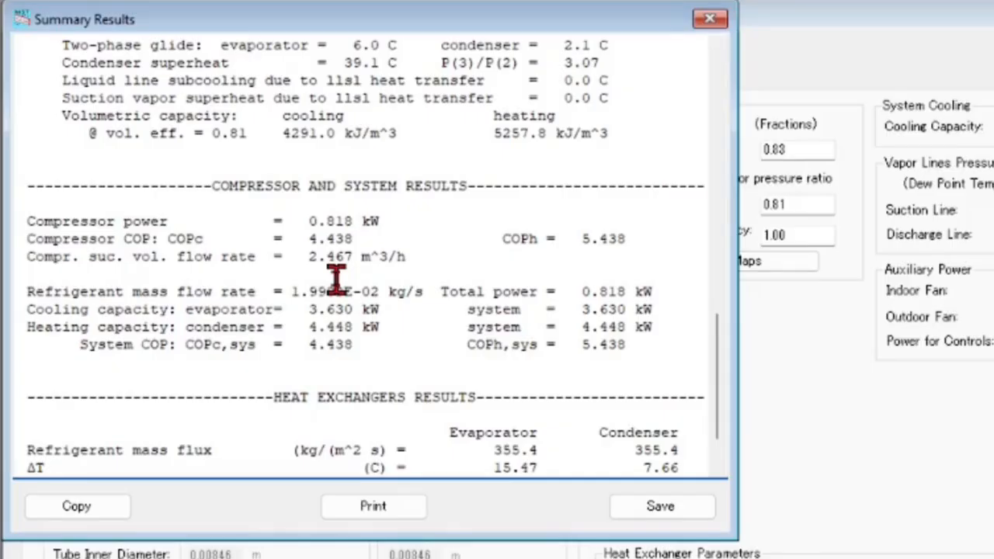
pyautogui.scroll(-2, 336, 278)
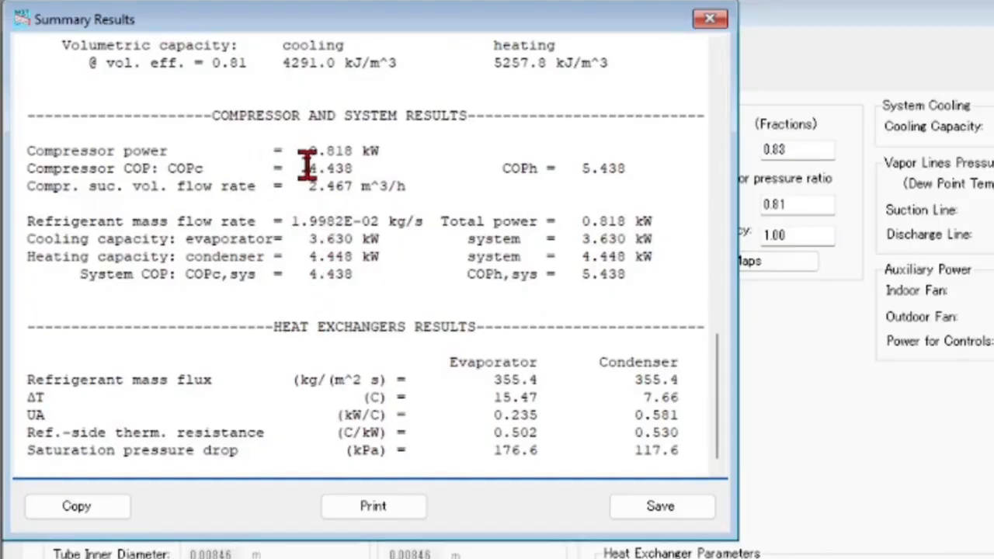
pyautogui.moveTo(309, 167); pyautogui.dragTo(356, 168)
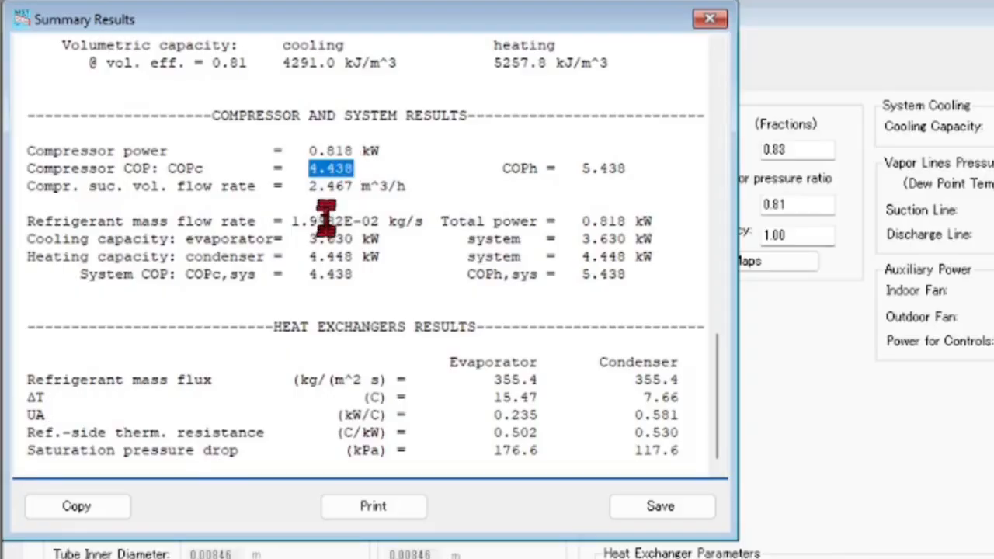
pyautogui.moveTo(309, 238); pyautogui.dragTo(373, 240)
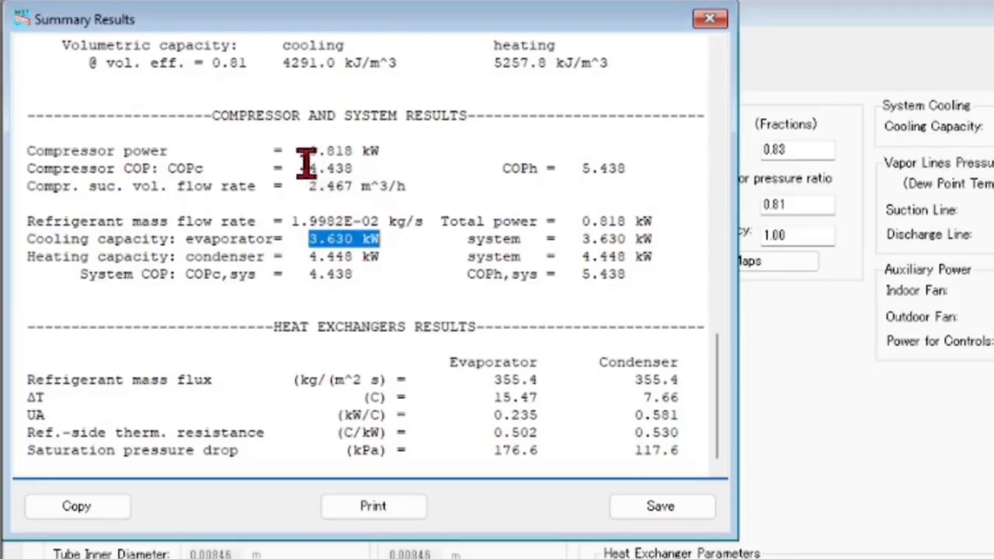
pyautogui.moveTo(309, 168); pyautogui.dragTo(350, 168)
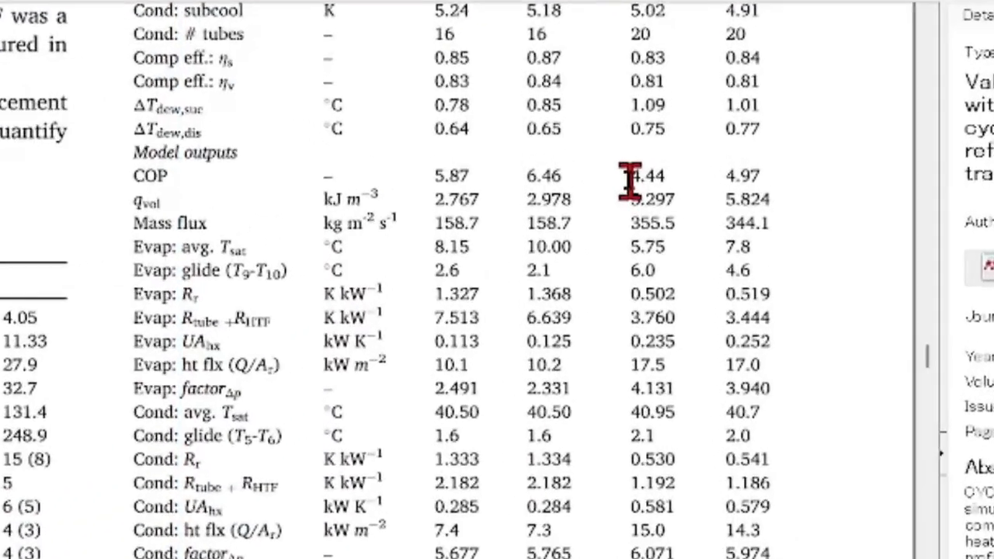
# - Compare the simulated COP with the R-410A Basic value in the paper's Table 8, and return to the CYCLE_D-HX summary
pyautogui.scroll(5, 629, 181)
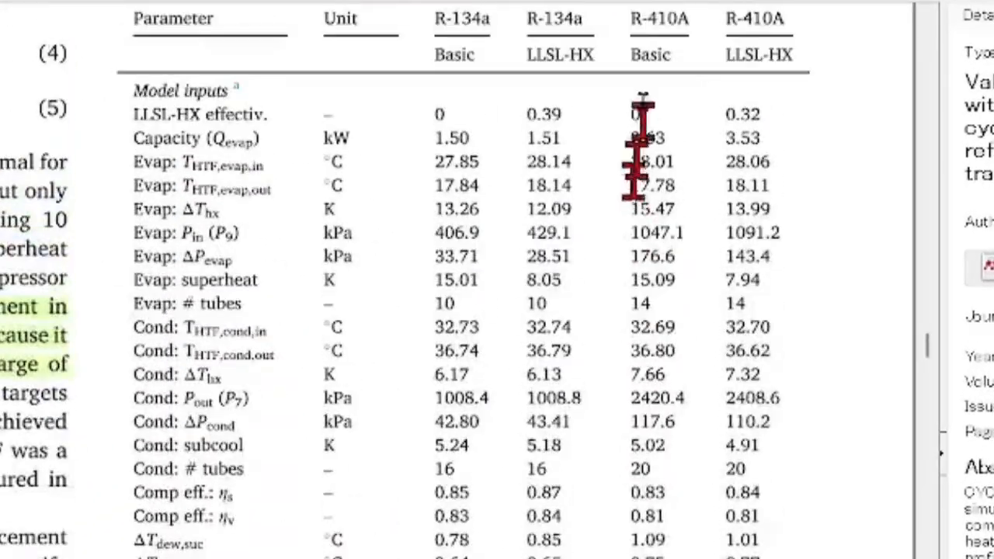
pyautogui.scroll(-2, 644, 536)
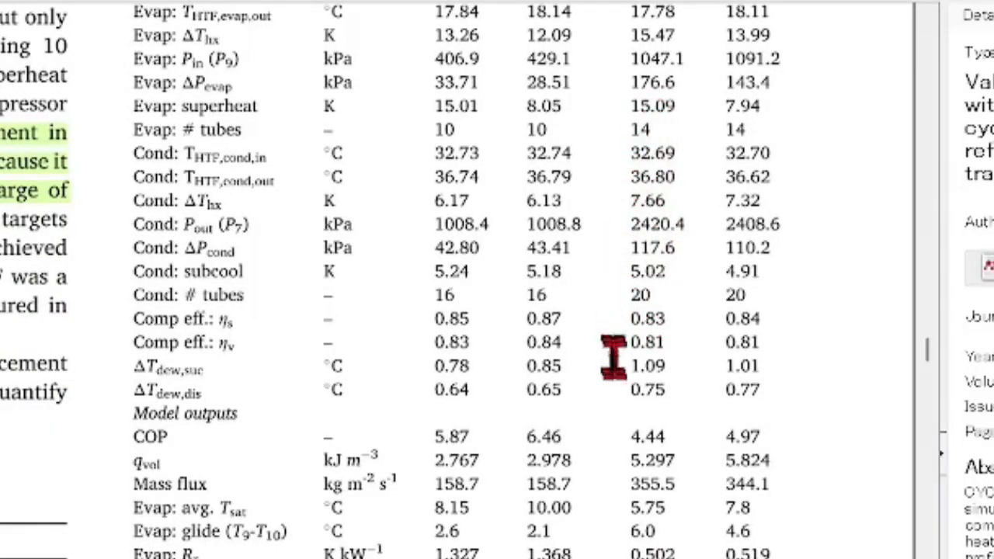
pyautogui.scroll(-1, 618, 361)
pyautogui.moveTo(133, 350); pyautogui.dragTo(169, 351)
pyautogui.moveTo(634, 351); pyautogui.dragTo(661, 355)
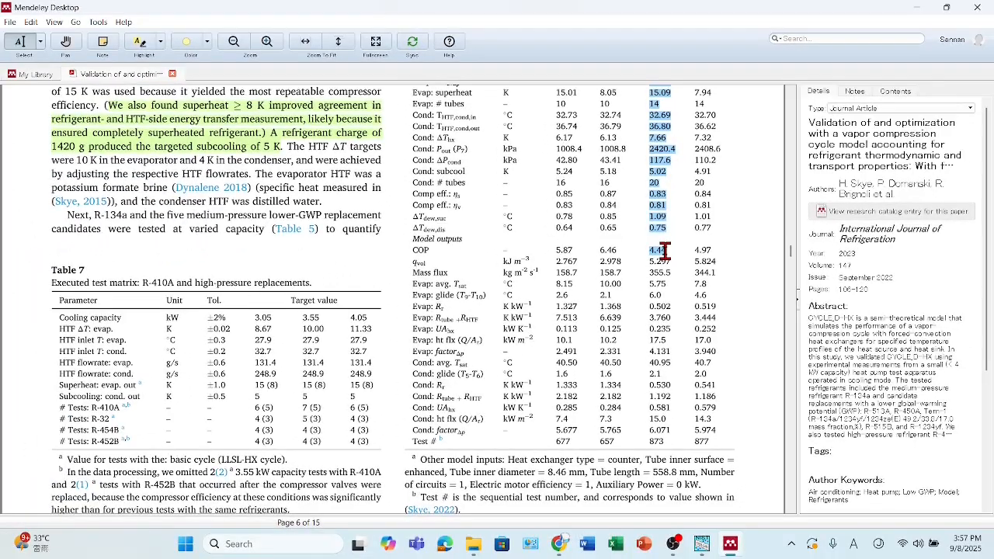
pyautogui.click(701, 543)
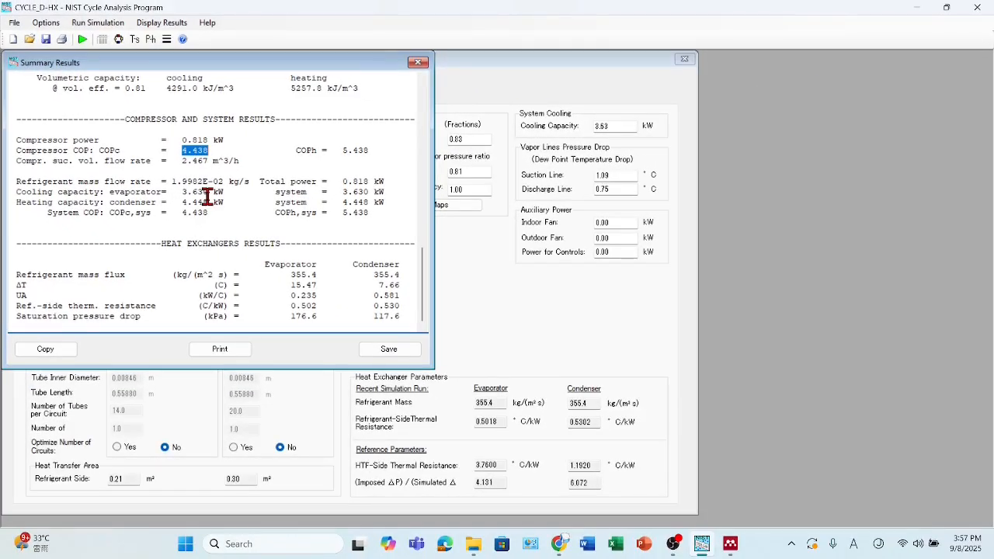
# - In Mendeley's Table 8, select the R-410A Basic outputs from volumetric capacity to the condenser pressure-drop factor, and then the test number
pyautogui.click(730, 544)
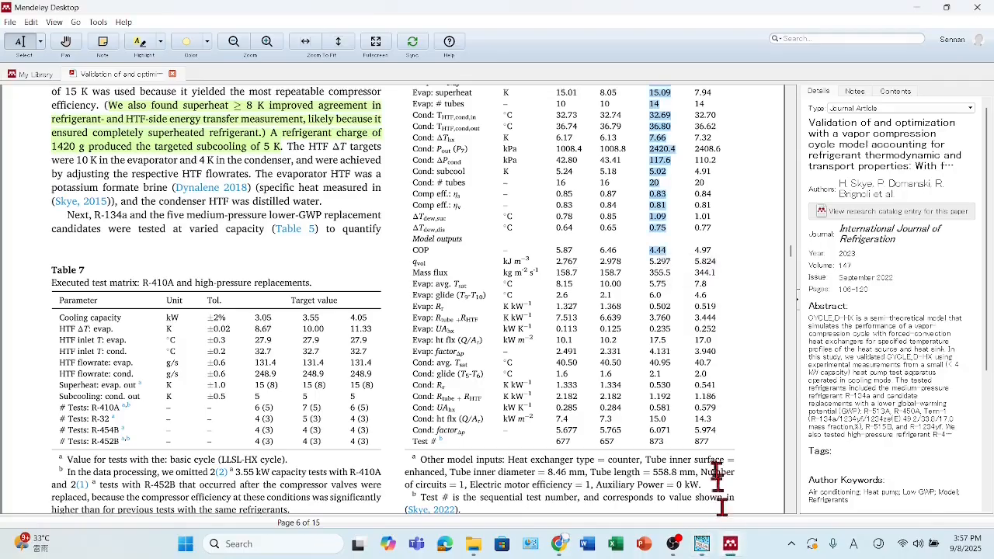
pyautogui.moveTo(659, 262); pyautogui.dragTo(668, 471)
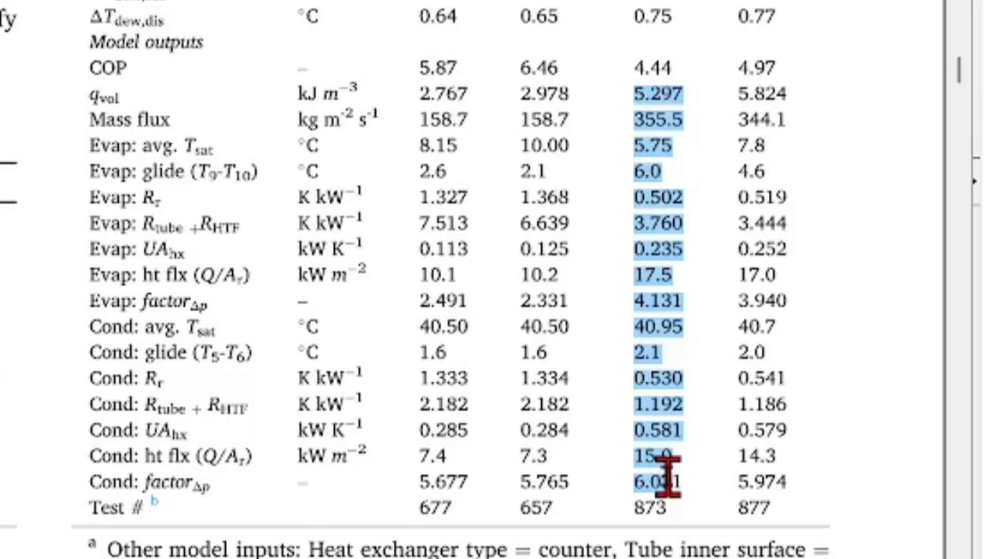
pyautogui.moveTo(668, 476); pyautogui.dragTo(671, 483)
pyautogui.moveTo(633, 514); pyautogui.dragTo(665, 514)
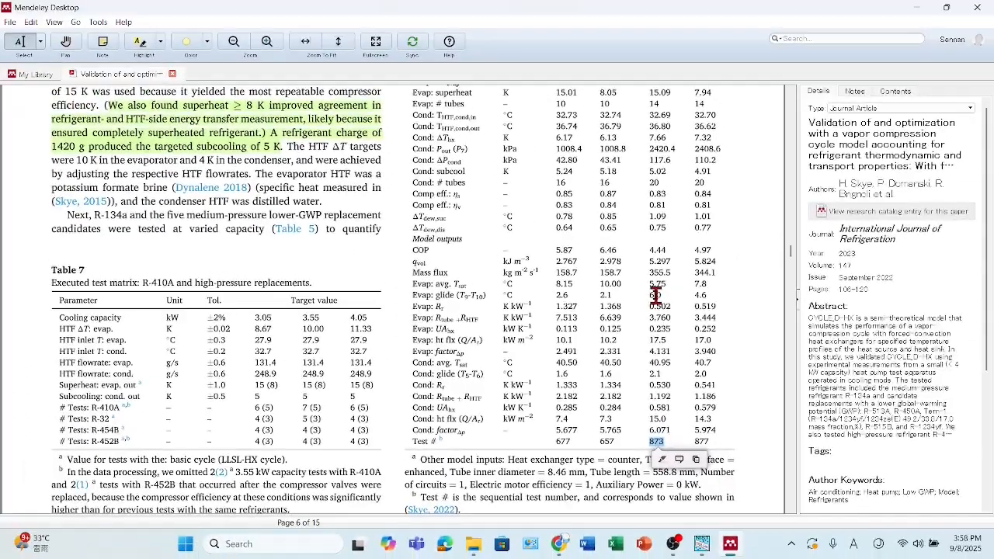
pyautogui.scroll(3, 641, 299)
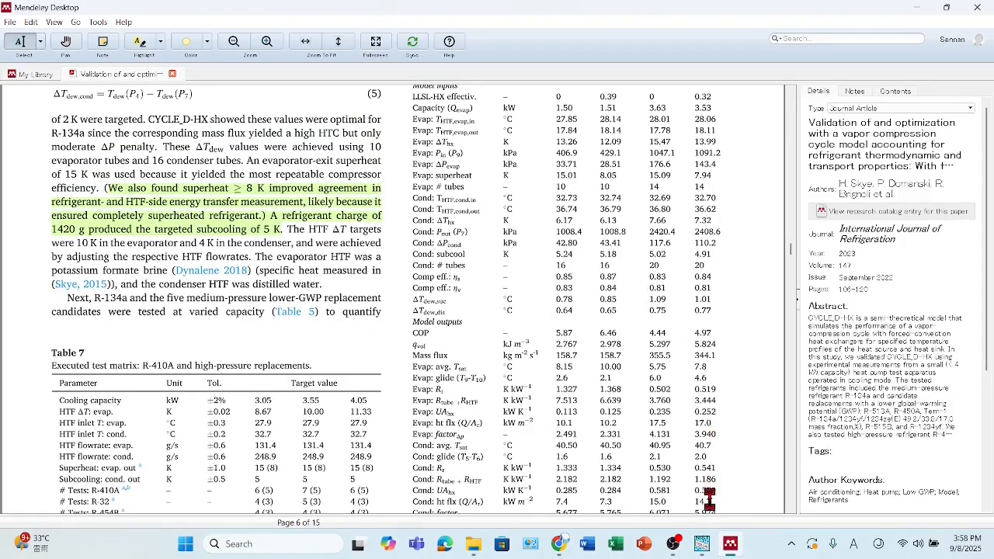
# - Return to CYCLE_D-HX and close the summary results
pyautogui.click(703, 543)
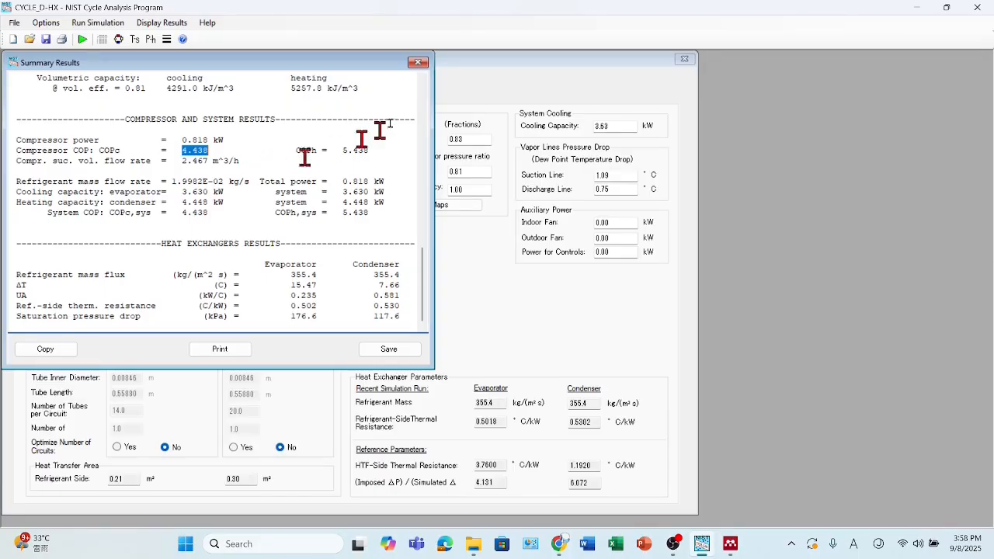
pyautogui.click(417, 62)
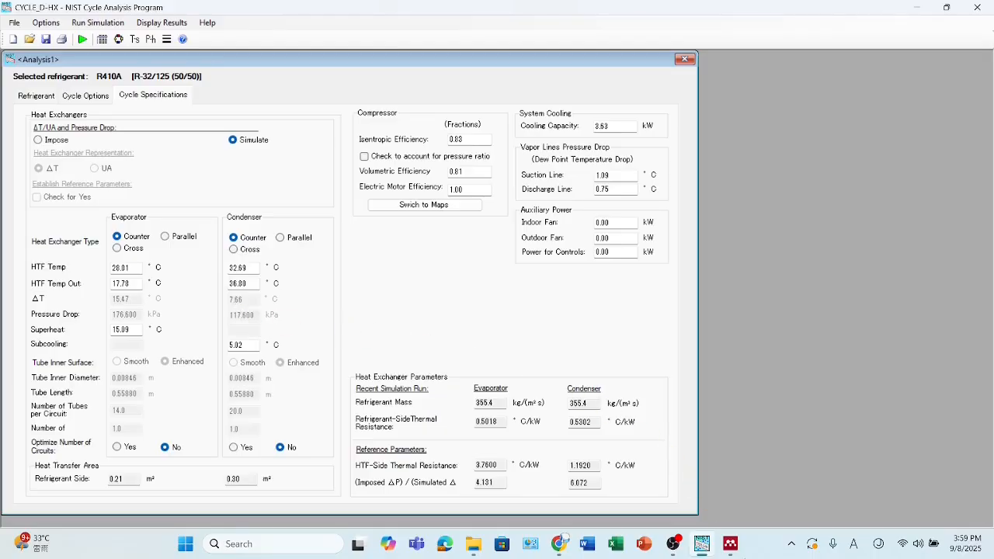
# - In the paper's abstract in Mendeley, select the lower-GWP replacement candidates R-32, R-452B and R-454B
pyautogui.click(741, 490)
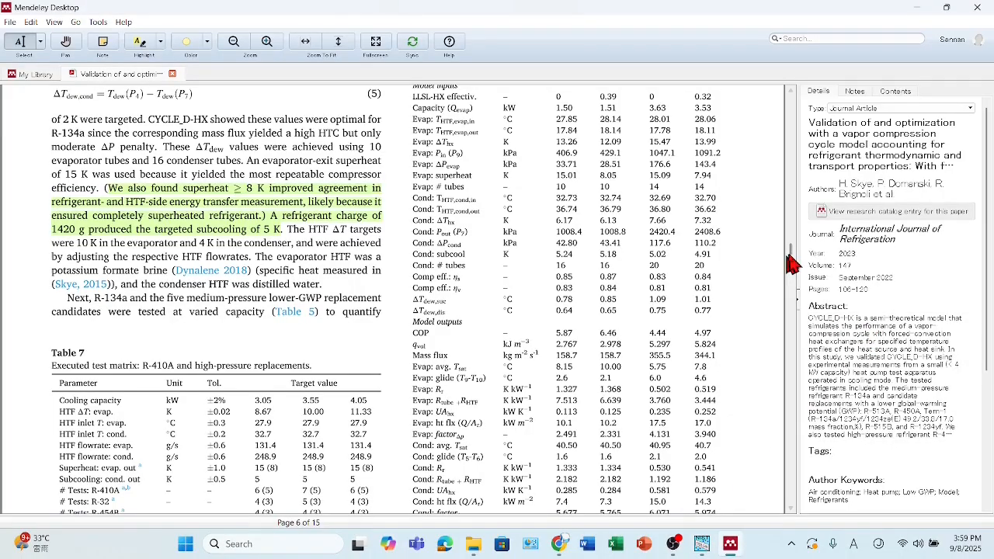
pyautogui.scroll(5, 793, 245)
pyautogui.moveTo(793, 244); pyautogui.dragTo(792, 100)
pyautogui.scroll(-3, 528, 234)
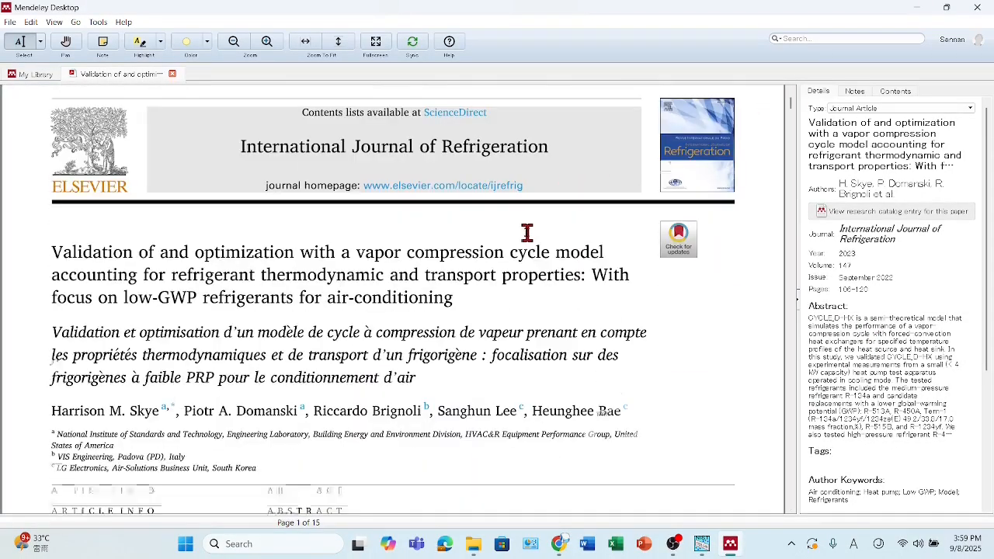
pyautogui.scroll(-3, 528, 233)
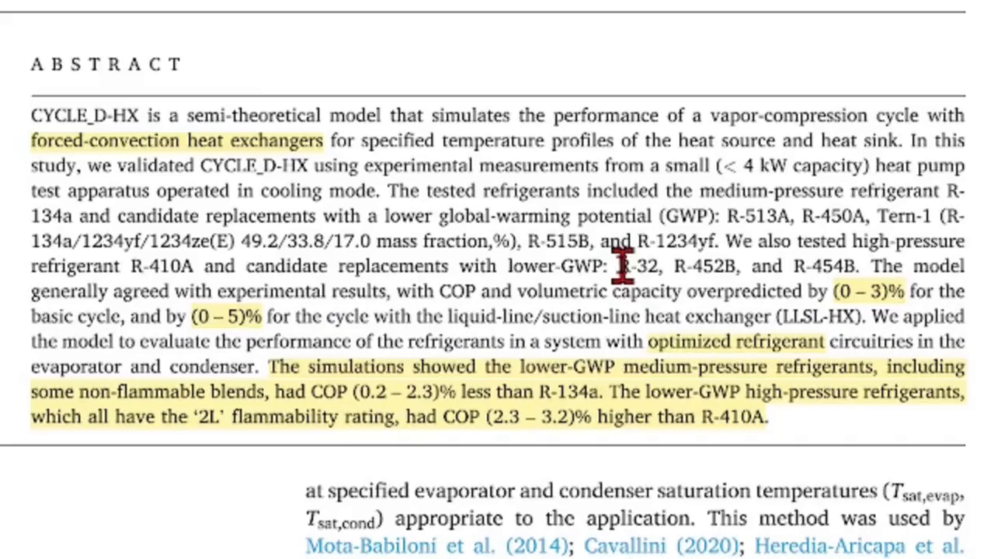
pyautogui.moveTo(621, 268); pyautogui.dragTo(860, 260)
pyautogui.click(790, 257)
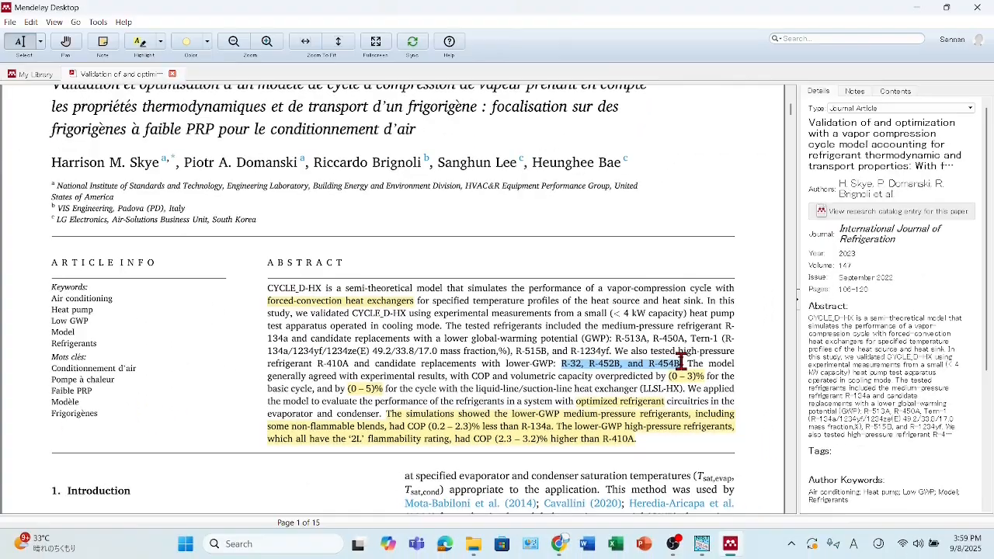
# - Switch to the blank Excel workbook and enter the headers Refrigerant, COP and Cooling capity values in A1:C1
pyautogui.hotkey('alt', 'Tab')
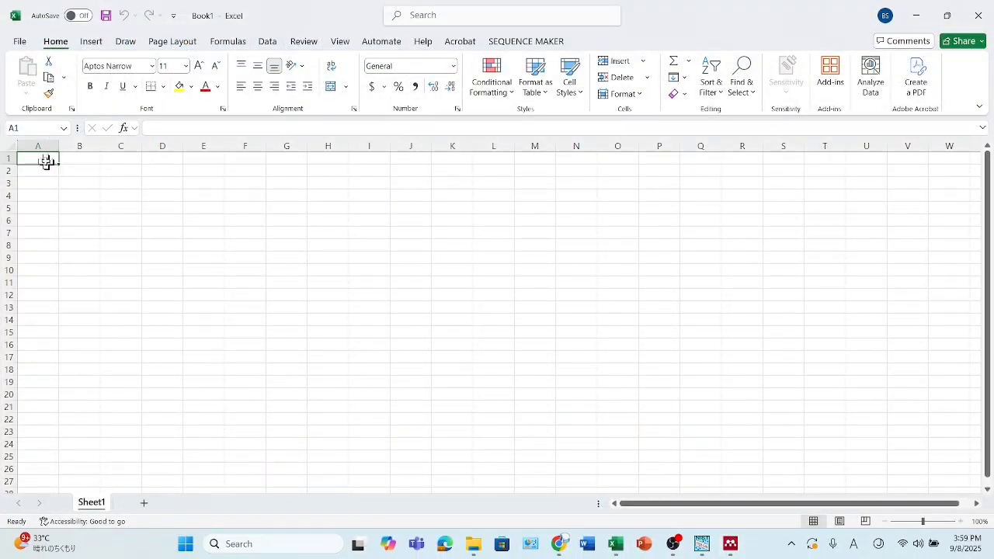
pyautogui.write('Refrig')
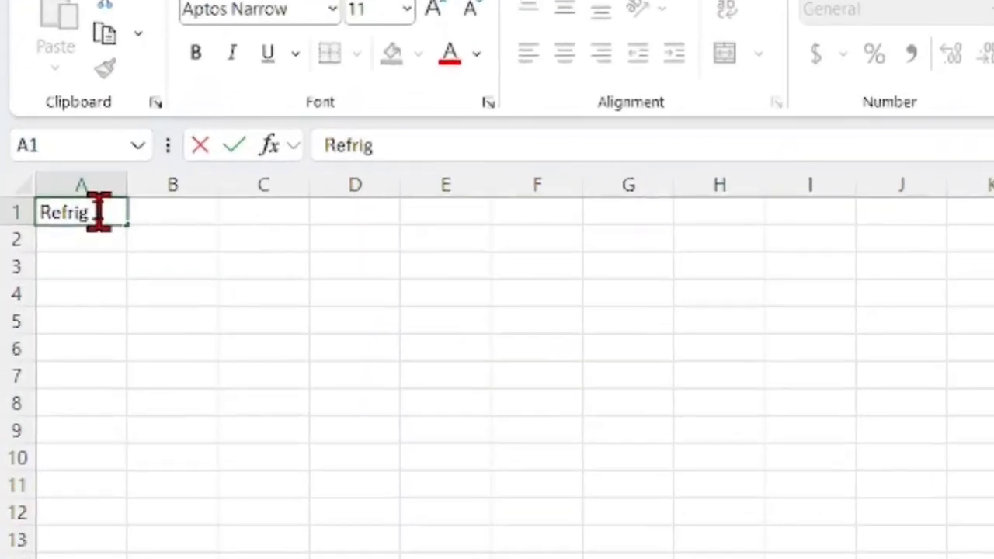
pyautogui.write('erant')
pyautogui.press('Tab')
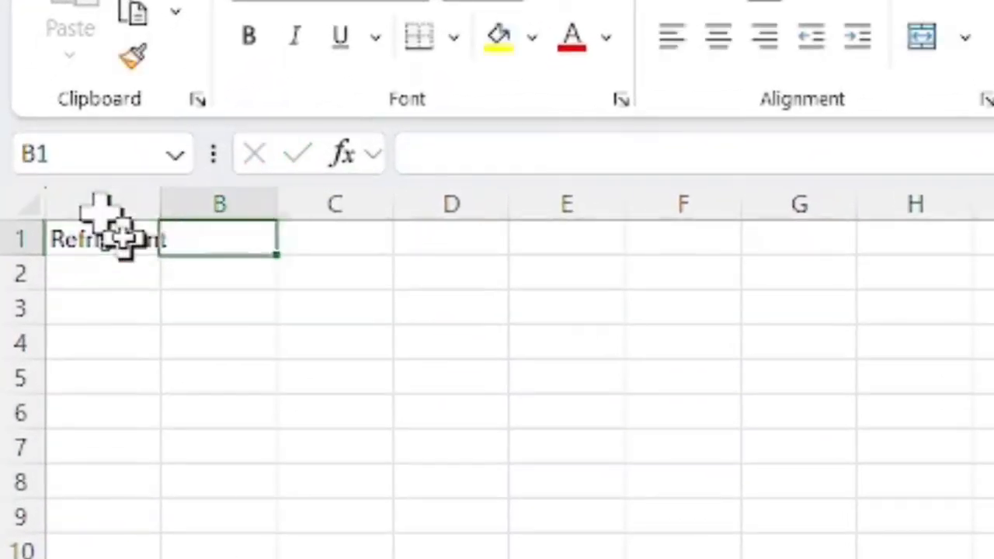
pyautogui.write('COP')
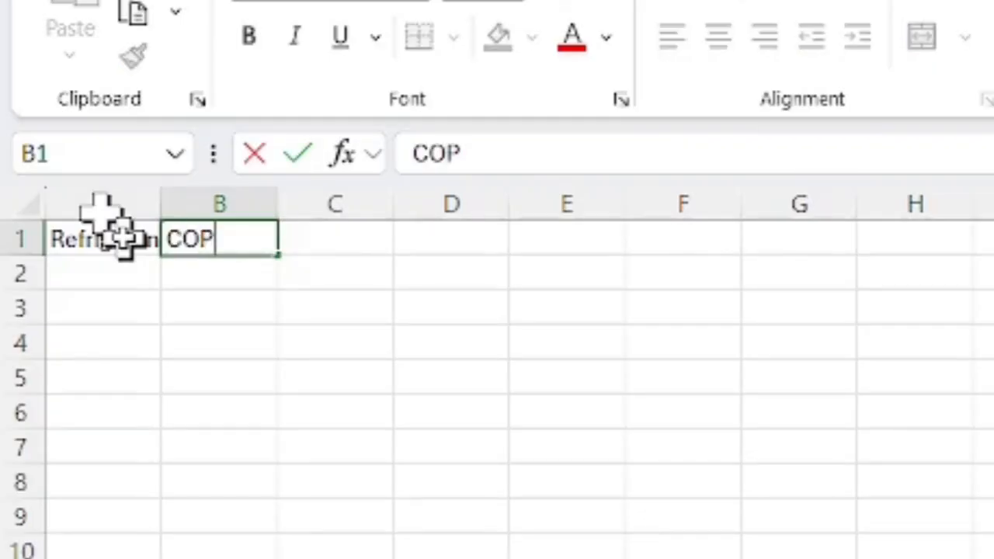
pyautogui.press('Tab')
pyautogui.write('C')
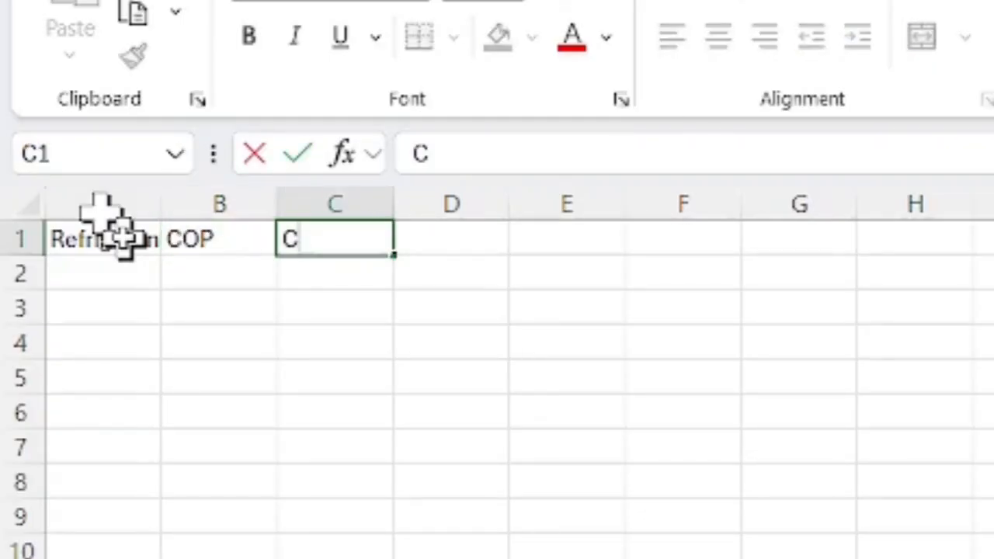
pyautogui.write('ooling capity values')
pyautogui.press('Return')
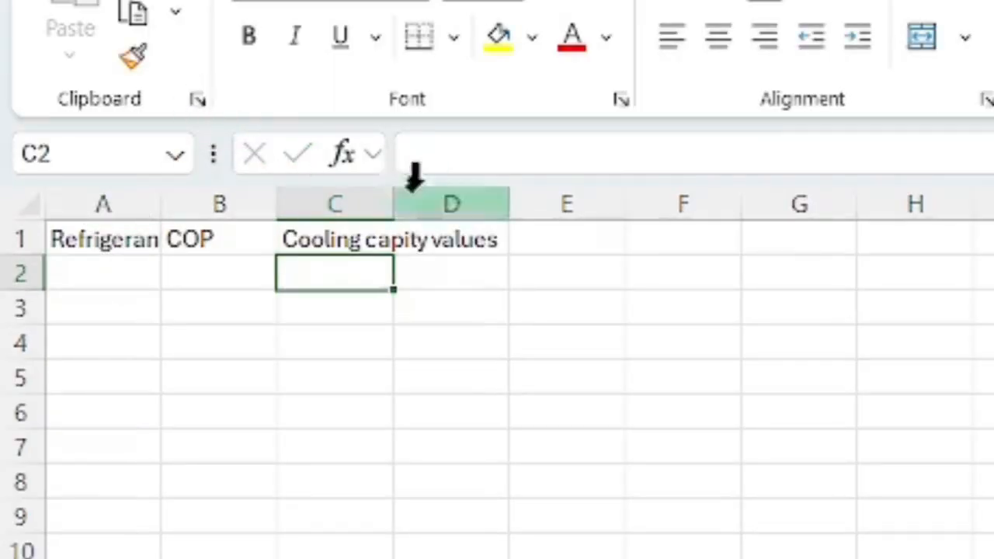
# - Widen all the worksheet's columns evenly so each header in row 1 fits inside its own cell
pyautogui.moveTo(393, 204); pyautogui.dragTo(401, 206)
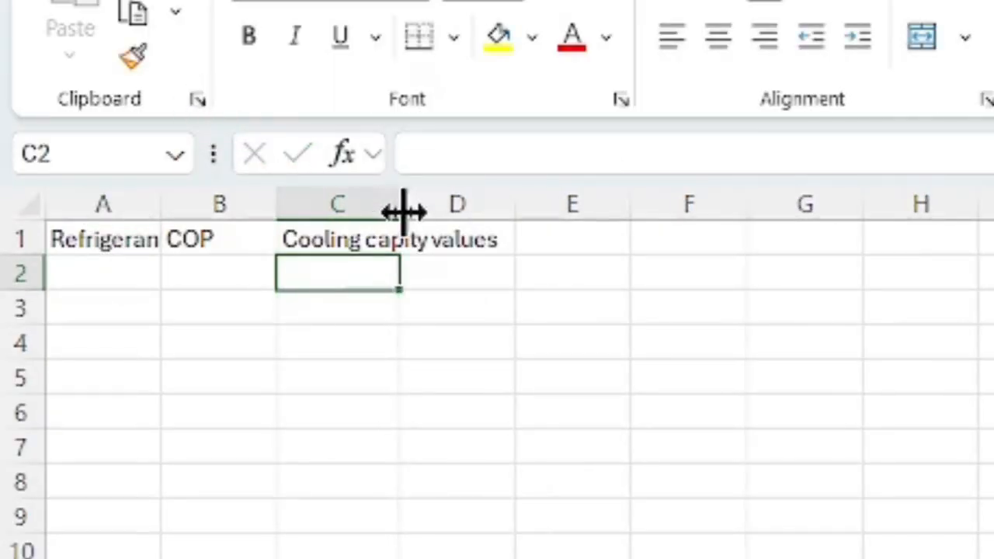
pyautogui.click(29, 204)
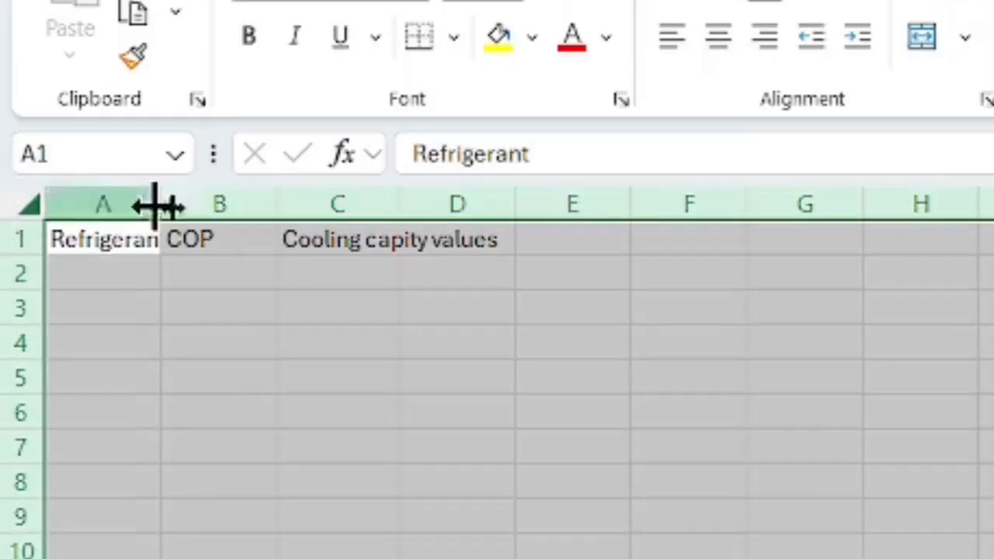
pyautogui.moveTo(161, 210); pyautogui.dragTo(168, 215)
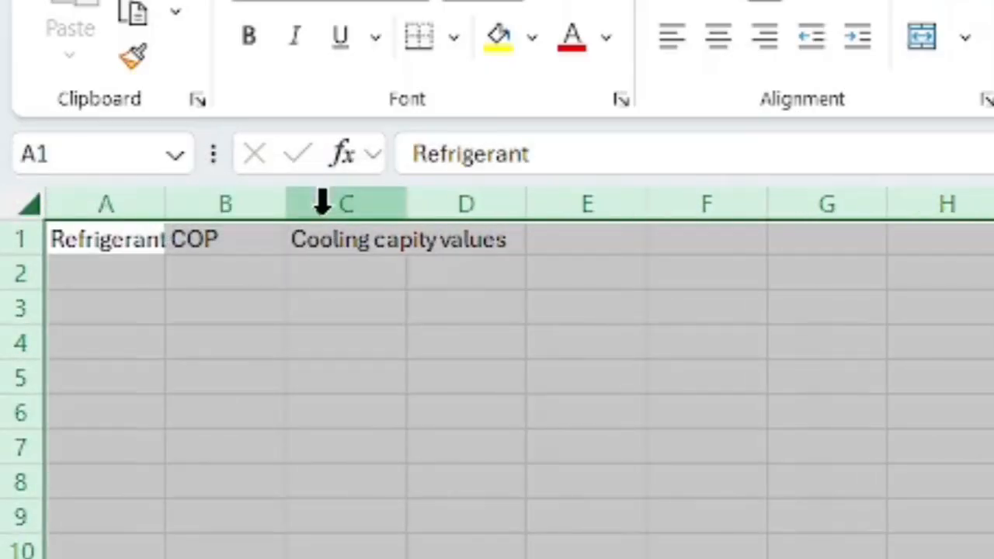
pyautogui.moveTo(394, 219); pyautogui.dragTo(511, 217)
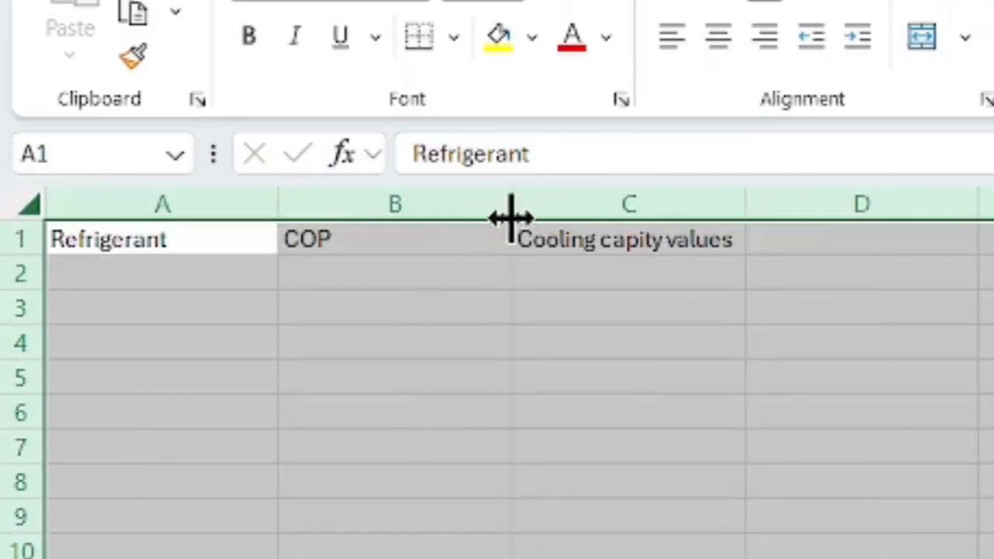
# - Fill row 2 with refrigerant R410A, COP 4.44 and cooling capacity 3.63
pyautogui.click(126, 279)
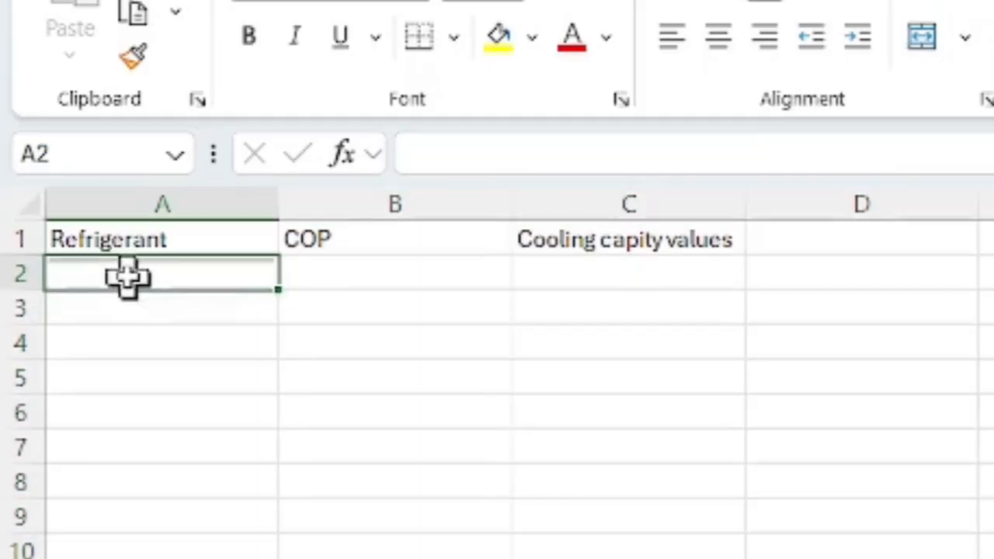
pyautogui.write('R4')
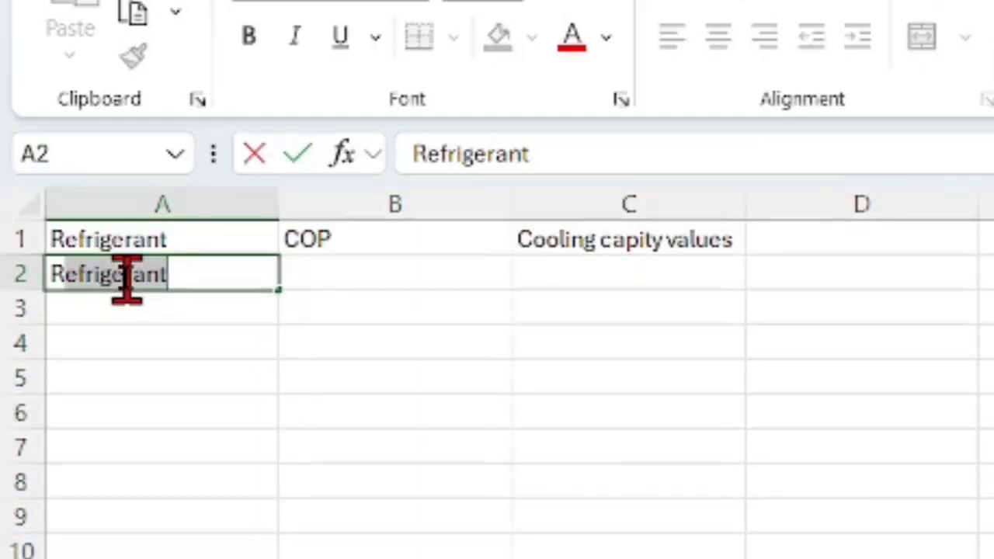
pyautogui.write('10A')
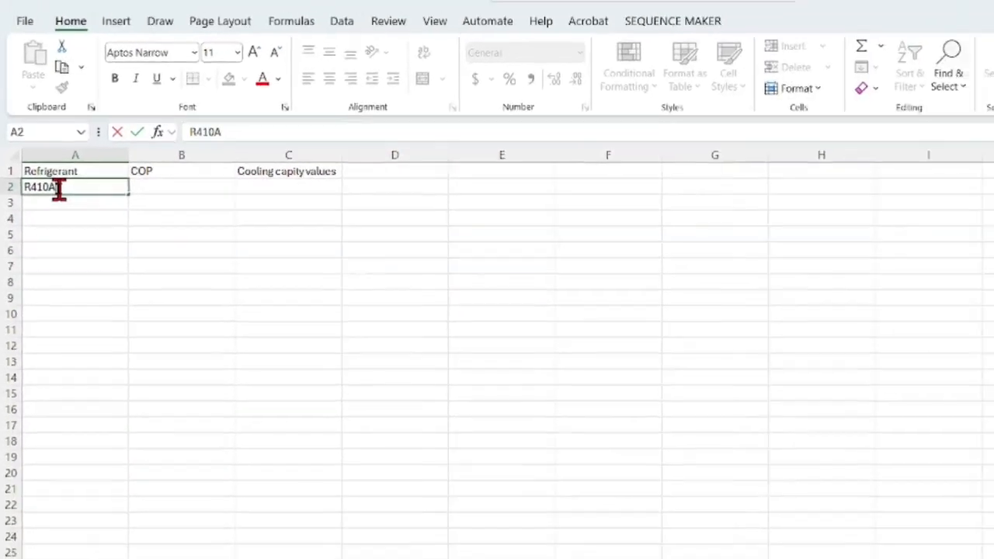
pyautogui.click(585, 274)
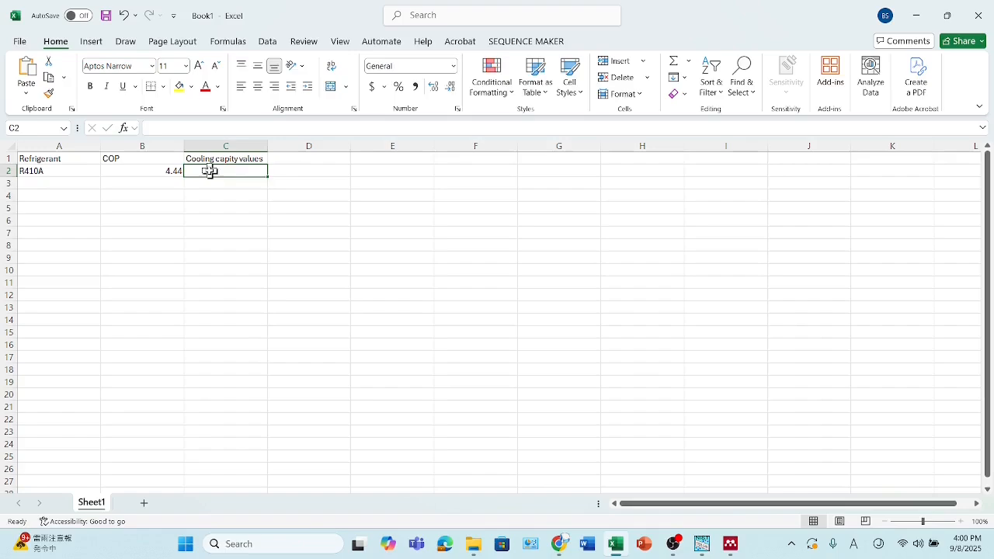
pyautogui.write('3.63')
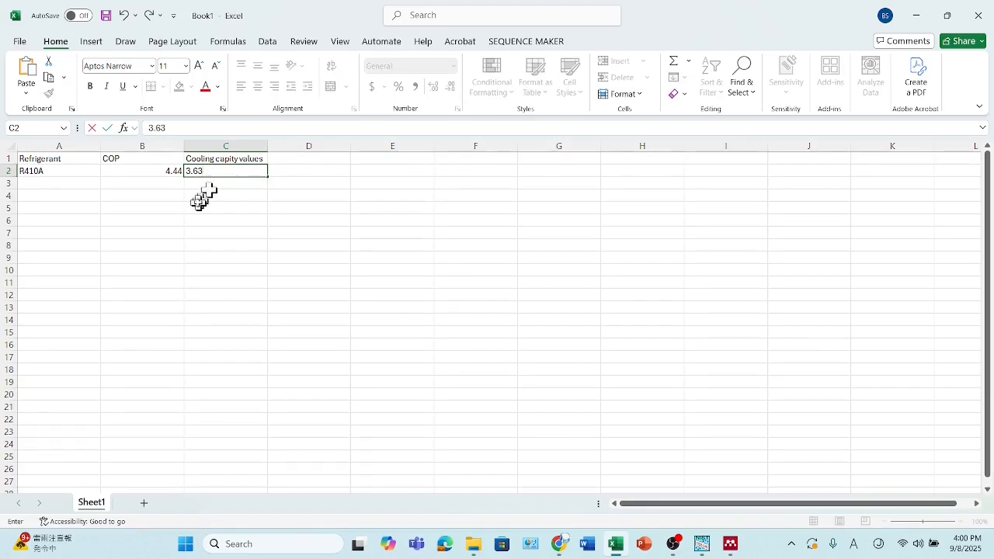
pyautogui.click(198, 203)
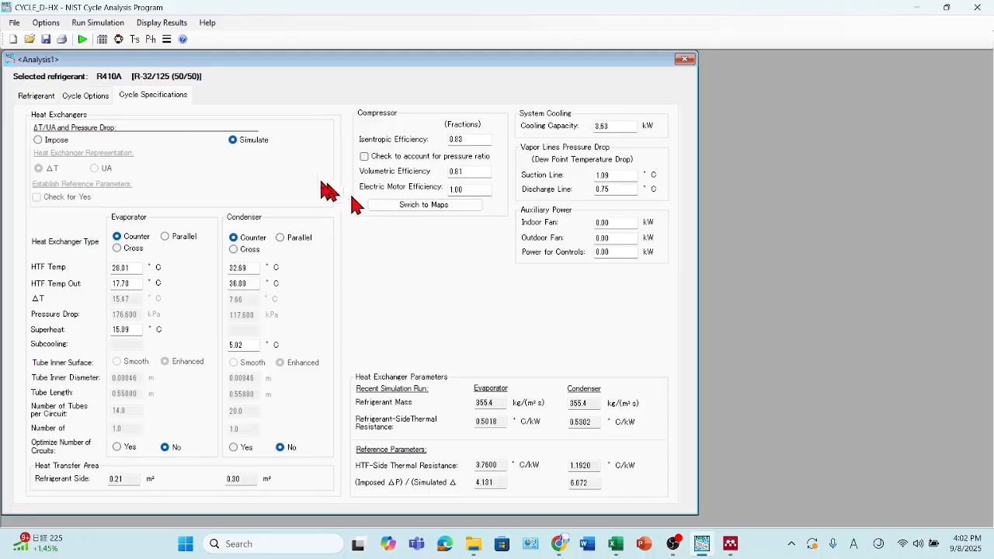
# - In CYCLE_D-HX, replace the analysis refrigerant with the single-compound fluid R32 (difluoromethane)
pyautogui.click(33, 99)
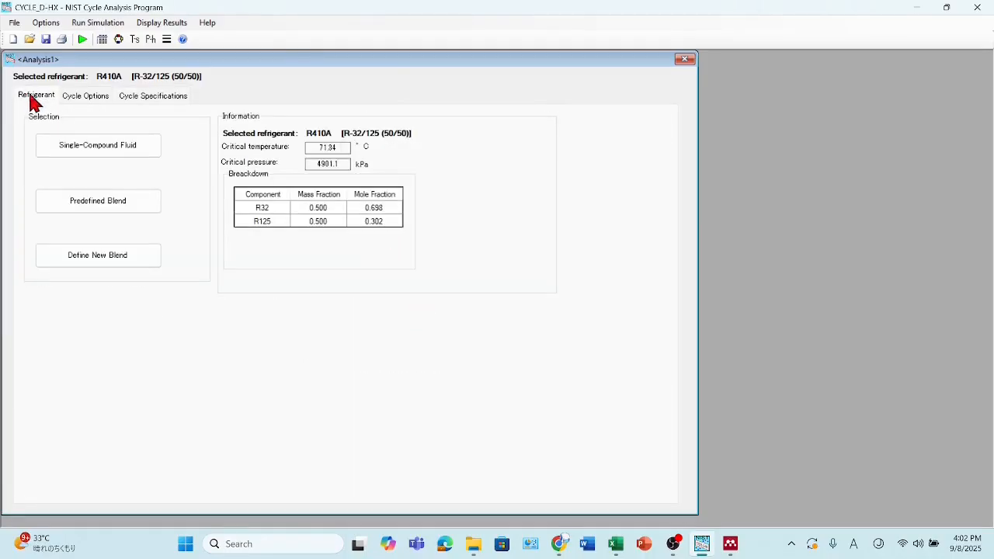
pyautogui.click(100, 154)
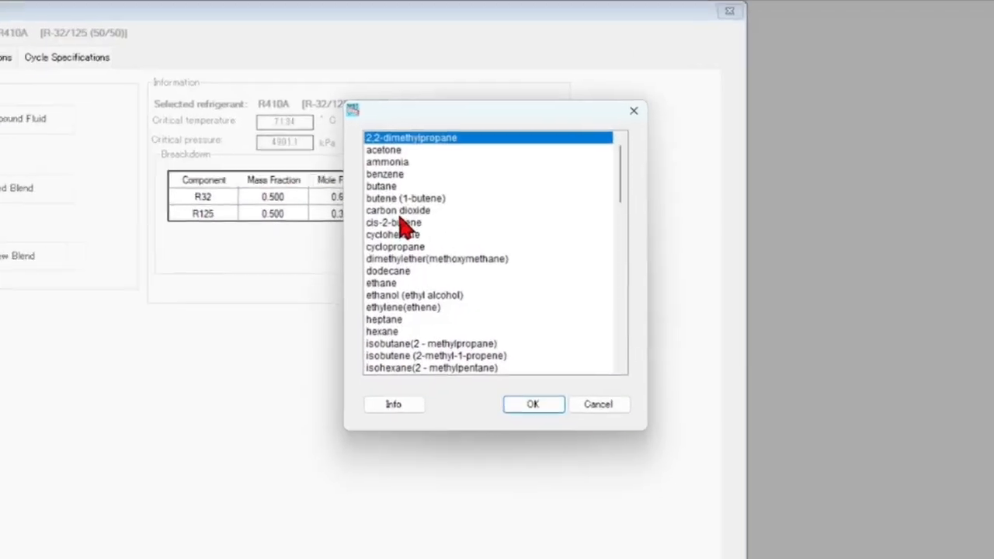
pyautogui.scroll(-1, 404, 224)
pyautogui.scroll(-4, 339, 209)
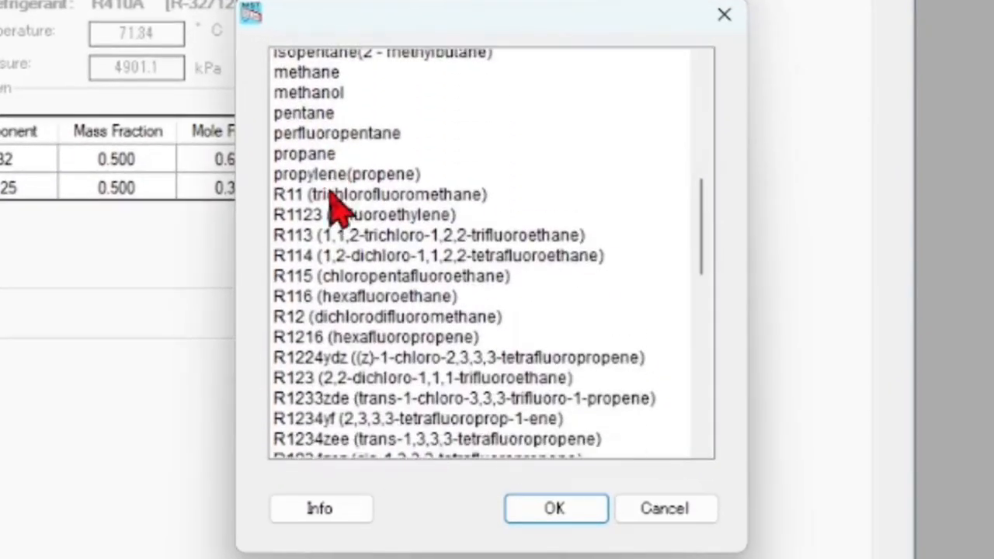
pyautogui.scroll(-2, 339, 208)
pyautogui.scroll(-6, 340, 208)
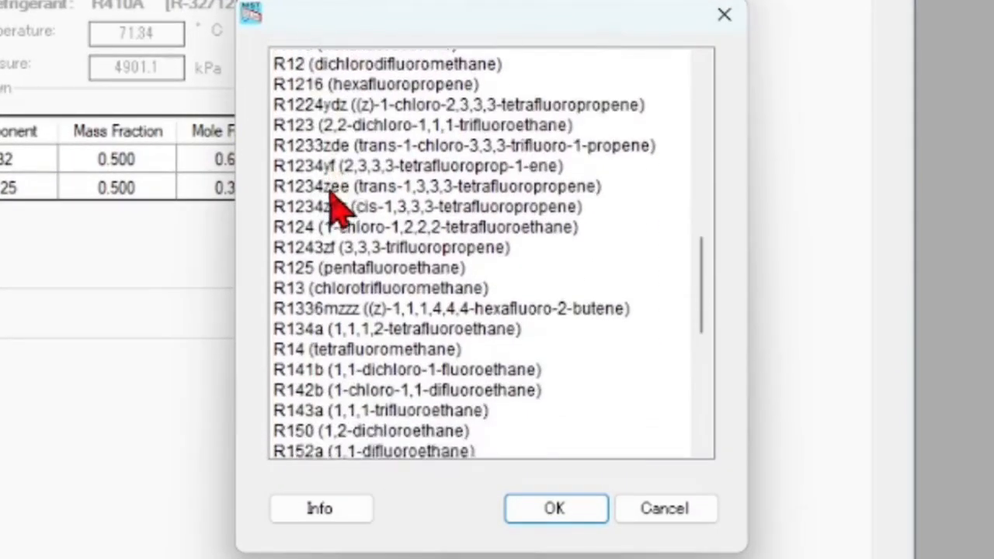
pyautogui.scroll(-5, 340, 208)
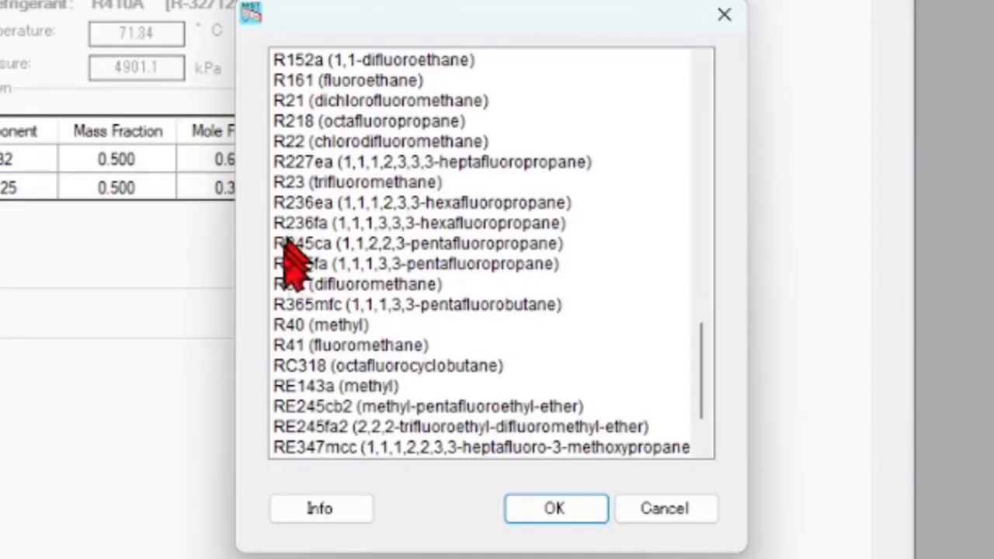
pyautogui.click(323, 285)
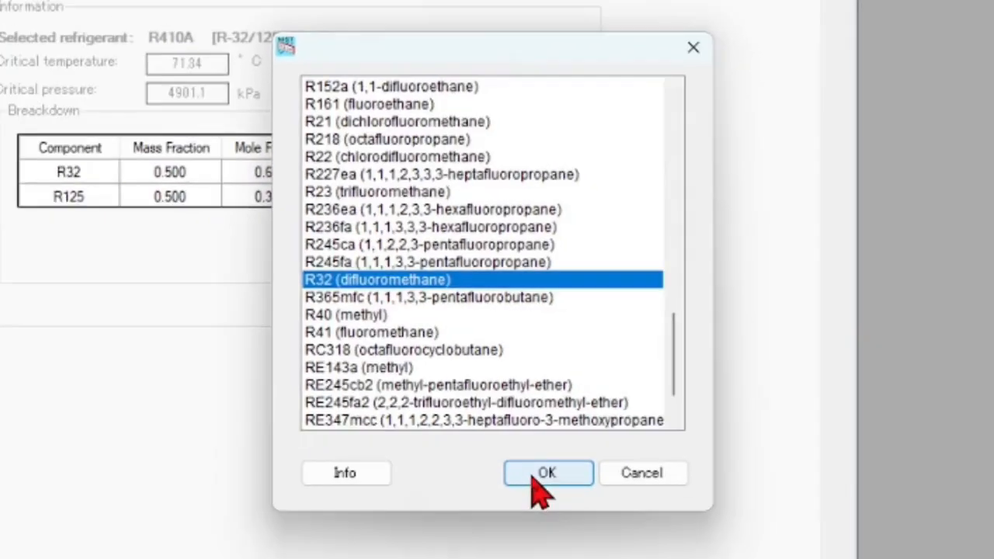
pyautogui.click(555, 509)
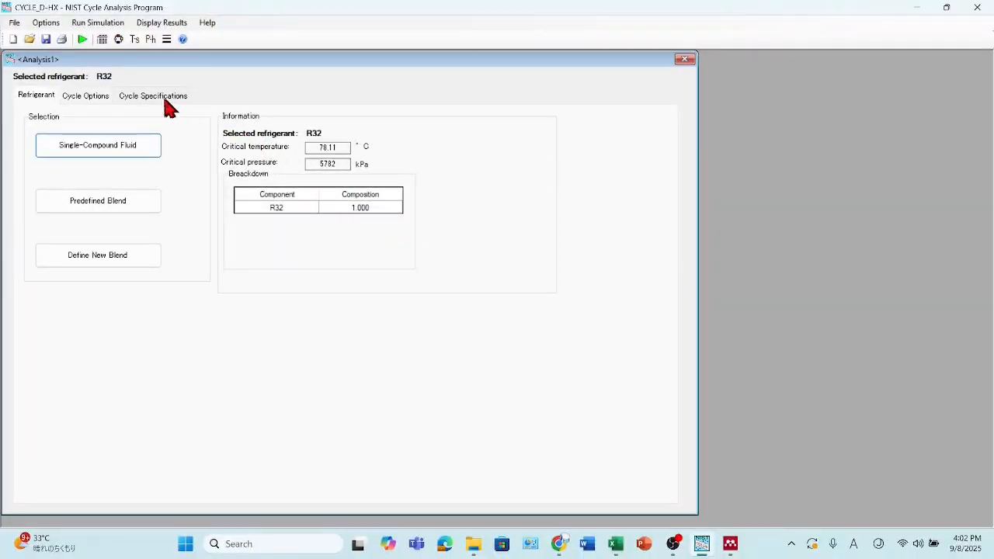
# - Enable circuit-number optimization for both the evaporator and the condenser in the cycle specifications, and run the simulation
pyautogui.click(165, 105)
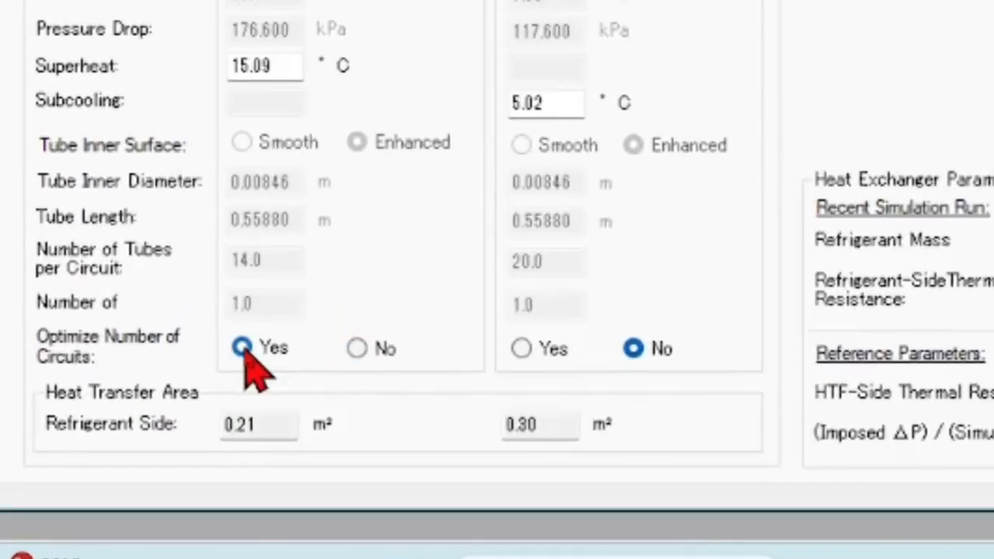
pyautogui.click(243, 348)
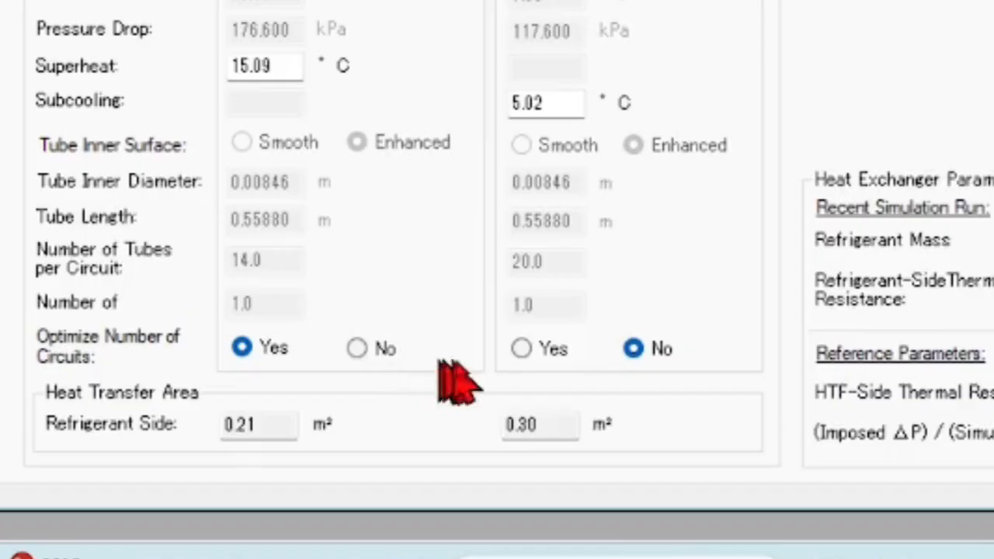
pyautogui.click(522, 351)
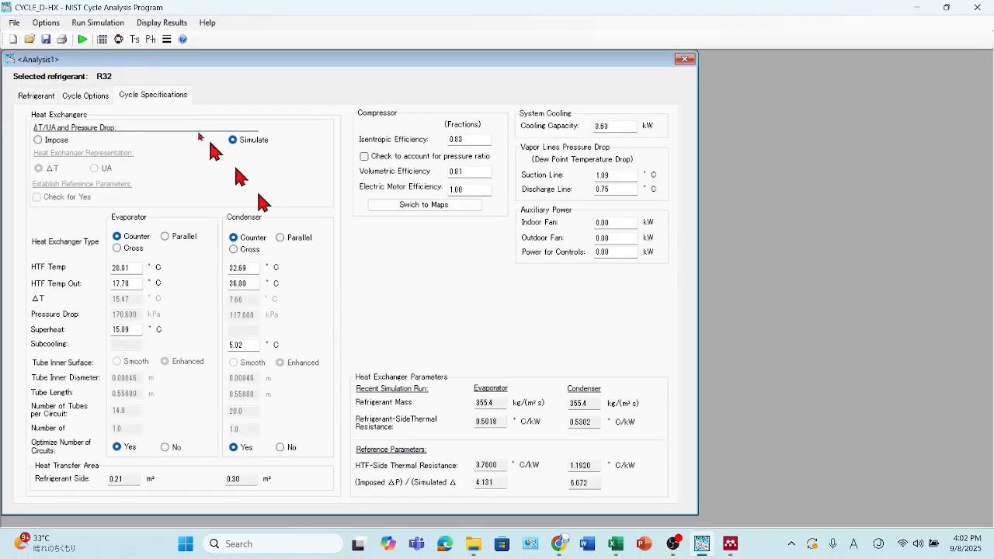
pyautogui.click(82, 40)
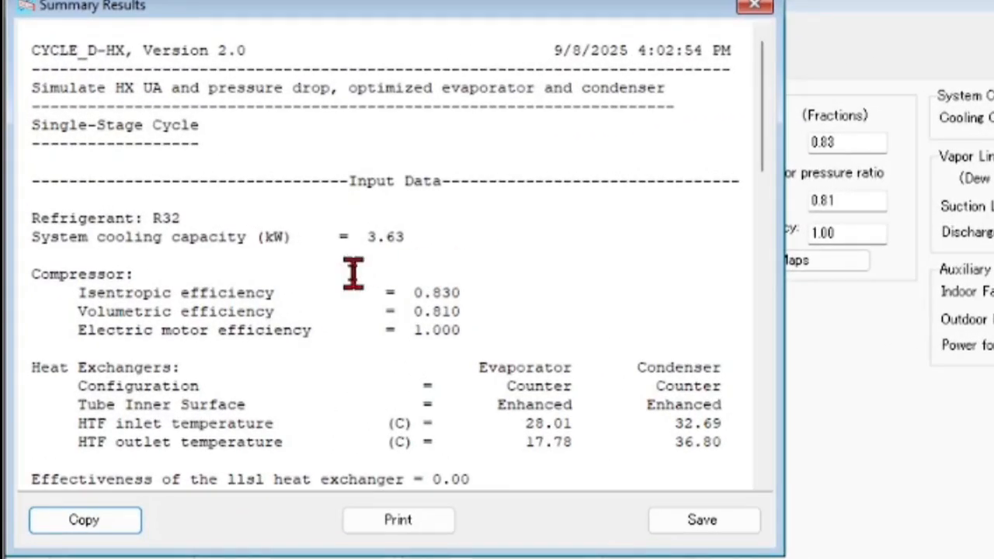
# - In the summary's compressor and system results, check the evaporator cooling capacity and copy the compressor COPc value
pyautogui.scroll(-6, 326, 259)
pyautogui.scroll(-9, 361, 270)
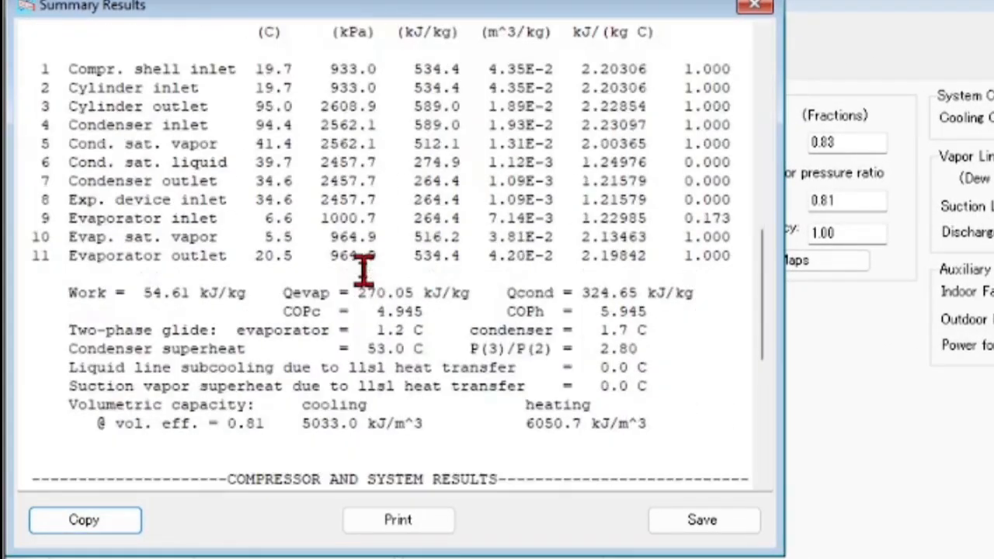
pyautogui.scroll(-5, 363, 269)
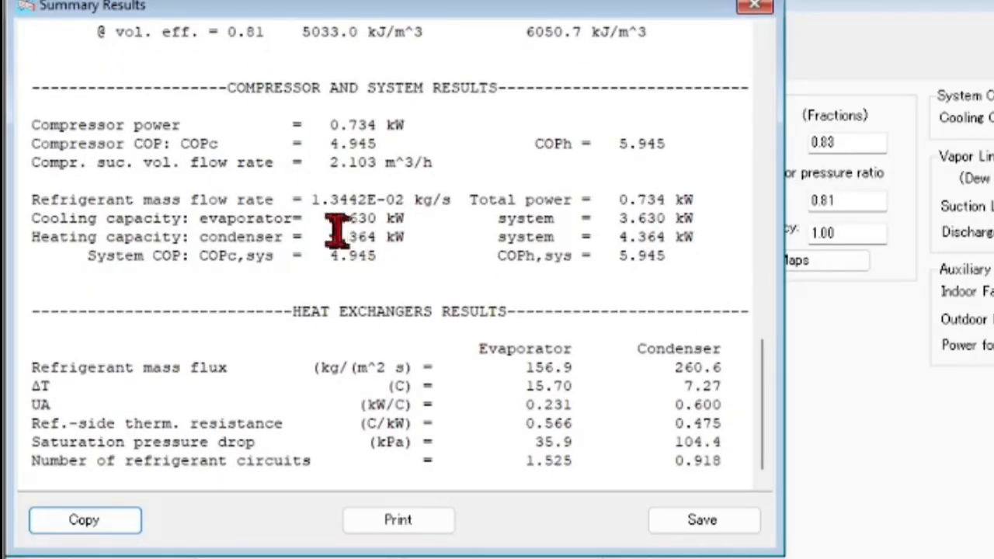
pyautogui.moveTo(330, 226); pyautogui.dragTo(378, 224)
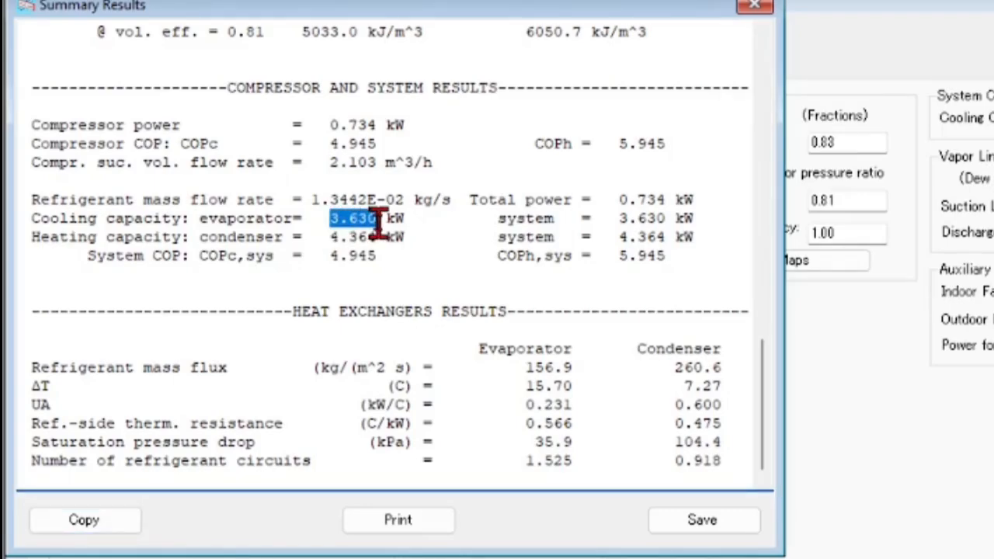
pyautogui.click(333, 145)
pyautogui.moveTo(334, 144); pyautogui.dragTo(378, 149)
pyautogui.hotkey('ctrl', 'c')
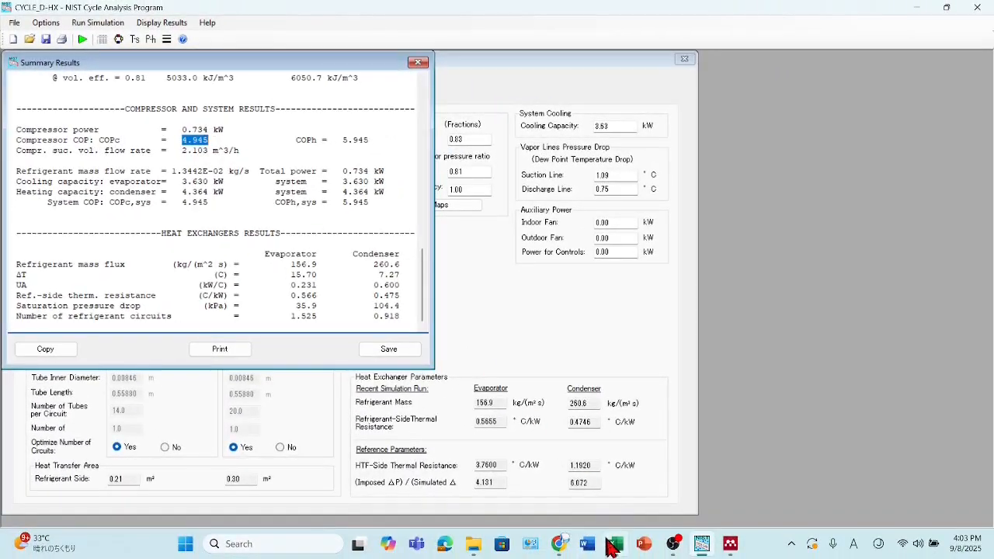
# - In the Excel sheet, paste the copied COP of 4.945 into B3 and label the row R32 in A3
pyautogui.click(614, 545)
pyautogui.click(145, 184)
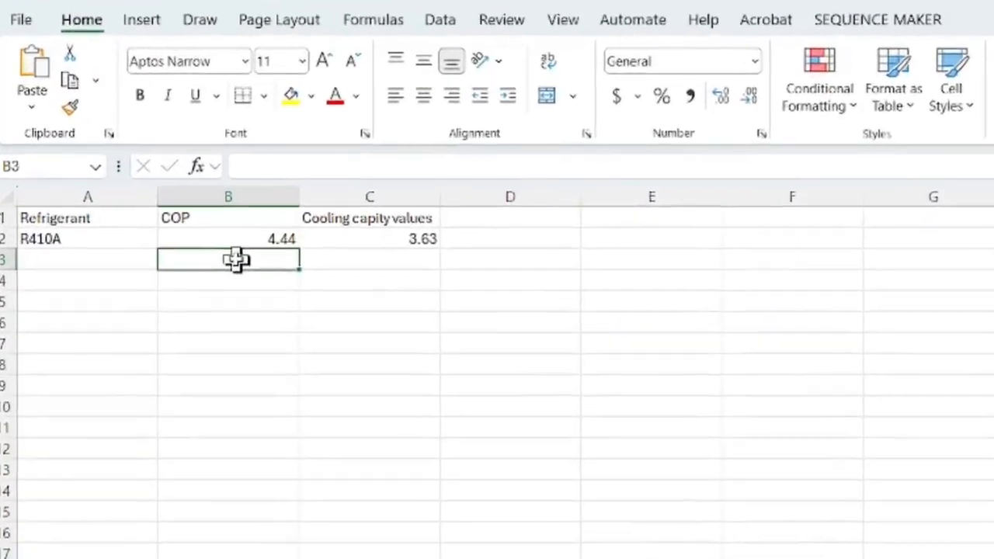
pyautogui.hotkey('ctrl', 'v')
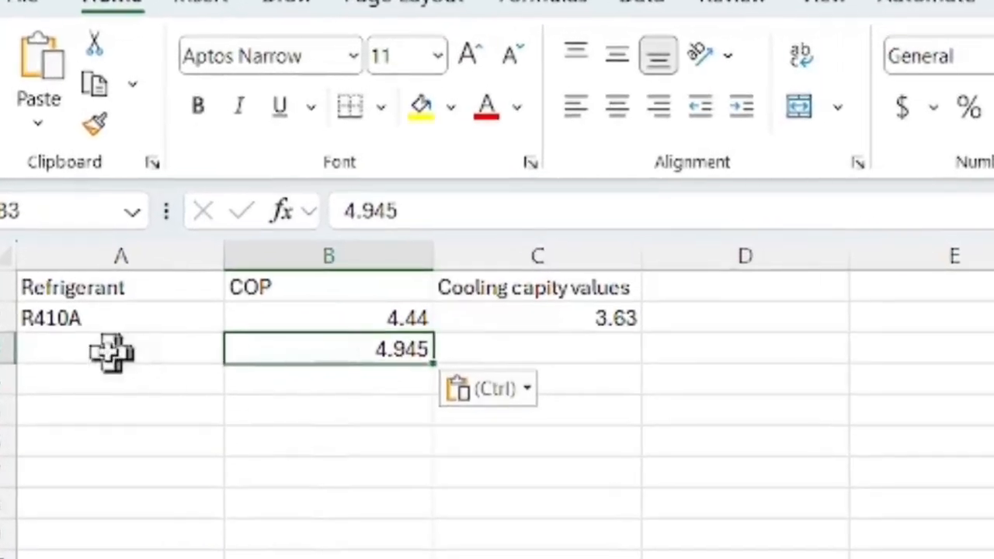
pyautogui.click(99, 325)
pyautogui.write('R')
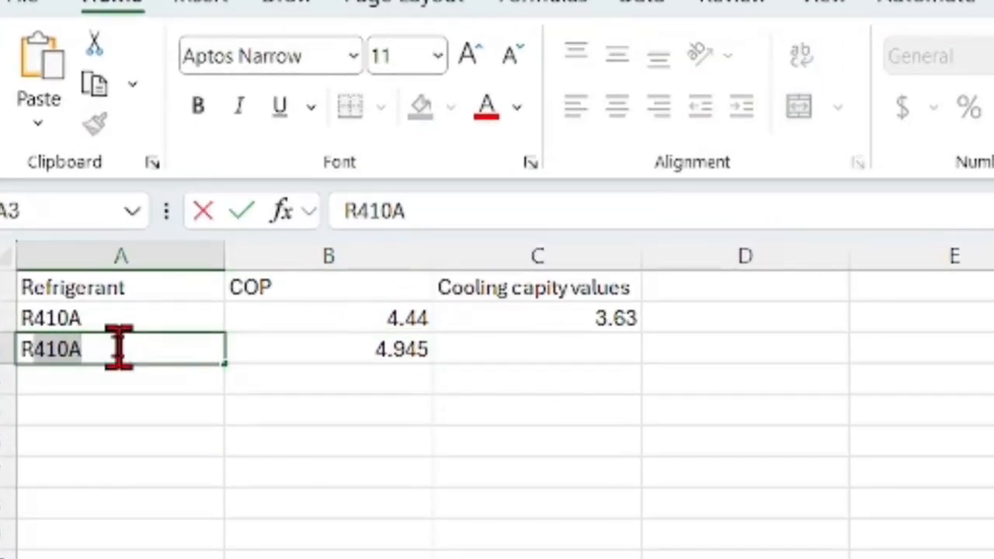
pyautogui.write('32')
pyautogui.click(403, 439)
# - Copy the R410A cooling capacity of 3.63 from C2 into C3 for R32
pyautogui.click(593, 321)
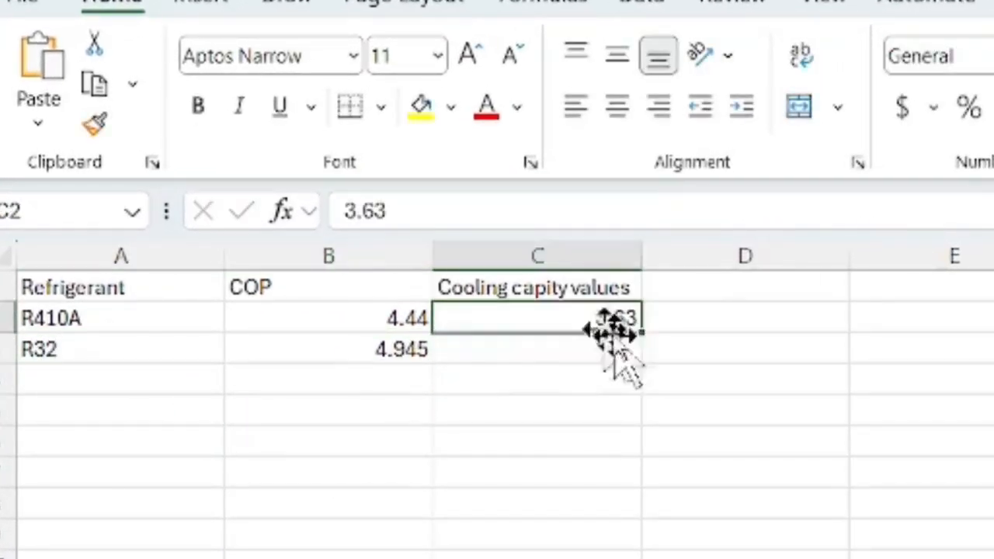
pyautogui.moveTo(643, 333)
pyautogui.mouseDown()
pyautogui.moveTo(644, 399)
pyautogui.moveTo(644, 344)
pyautogui.mouseUp()
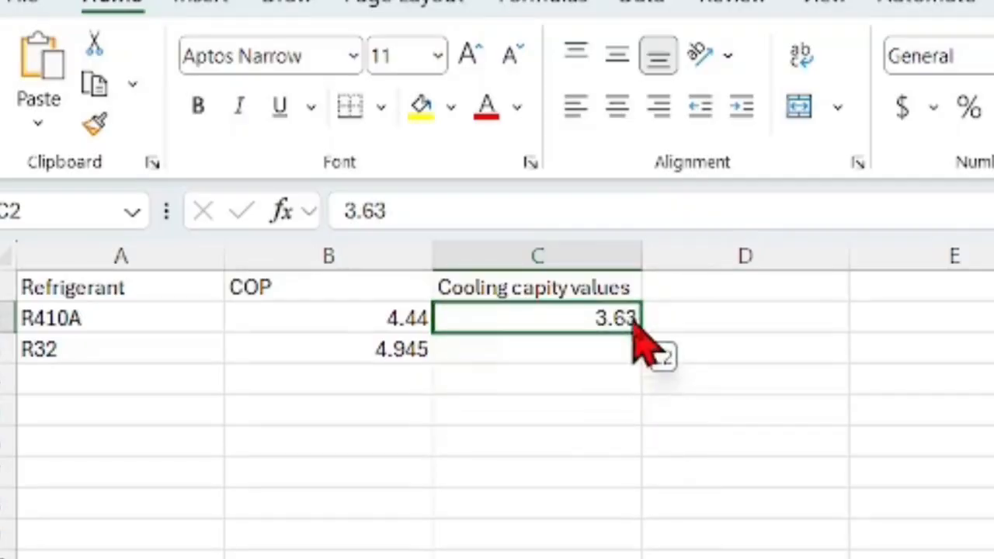
pyautogui.hotkey('ctrl', 'c')
pyautogui.click(595, 355)
pyautogui.hotkey('ctrl', 'v')
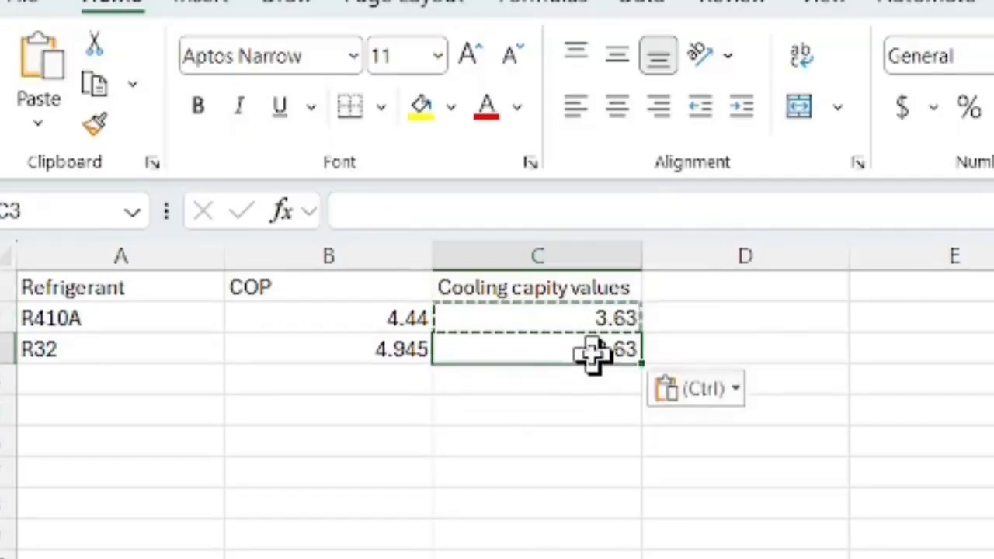
# - Switch to the paper in Mendeley and select the next candidate refrigerant, R-452B, in the abstract
pyautogui.click(544, 410)
pyautogui.click(389, 348)
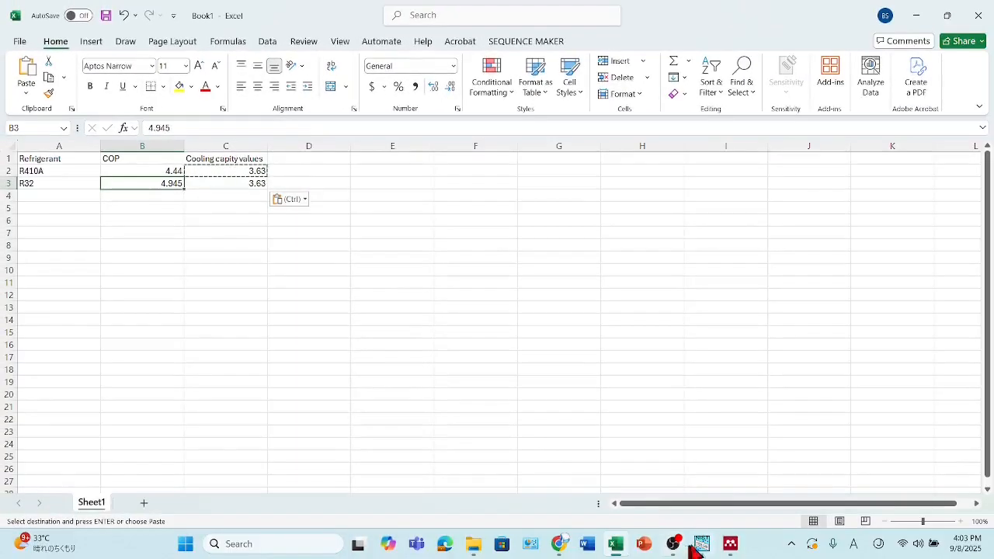
pyautogui.click(730, 545)
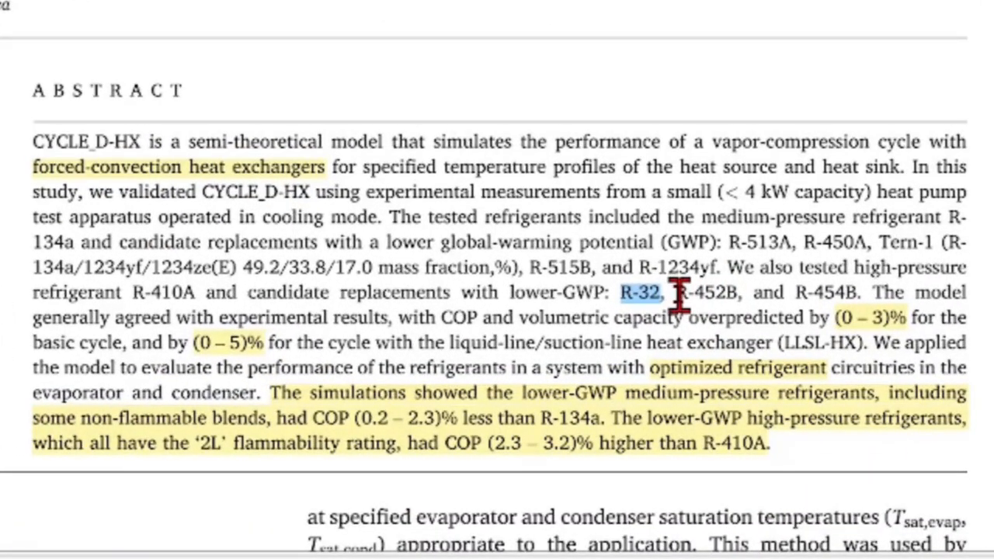
pyautogui.moveTo(680, 296); pyautogui.dragTo(739, 294)
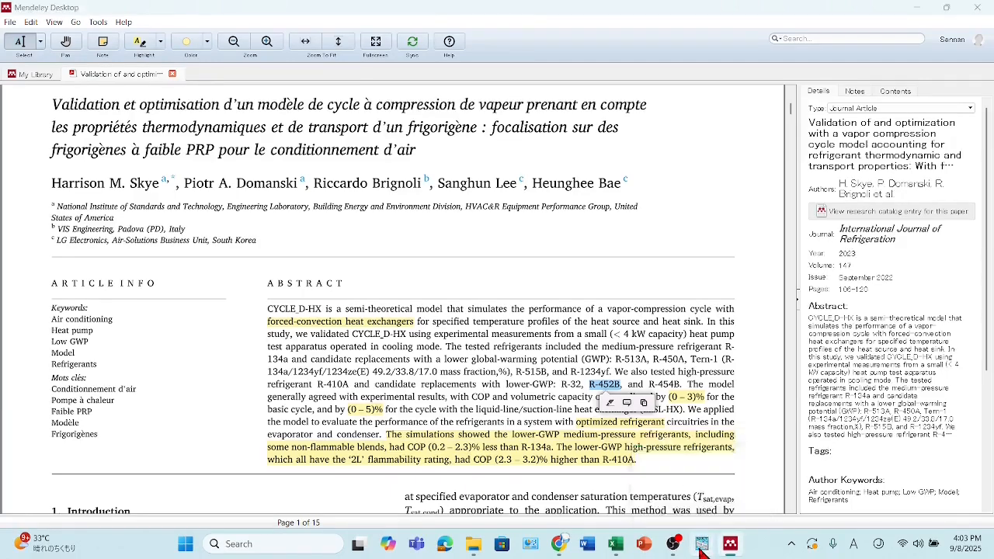
# - In CYCLE_D-HX, close the summary results, select the predefined blend R452B as the refrigerant, and run the simulation from the cycle specifications
pyautogui.click(701, 545)
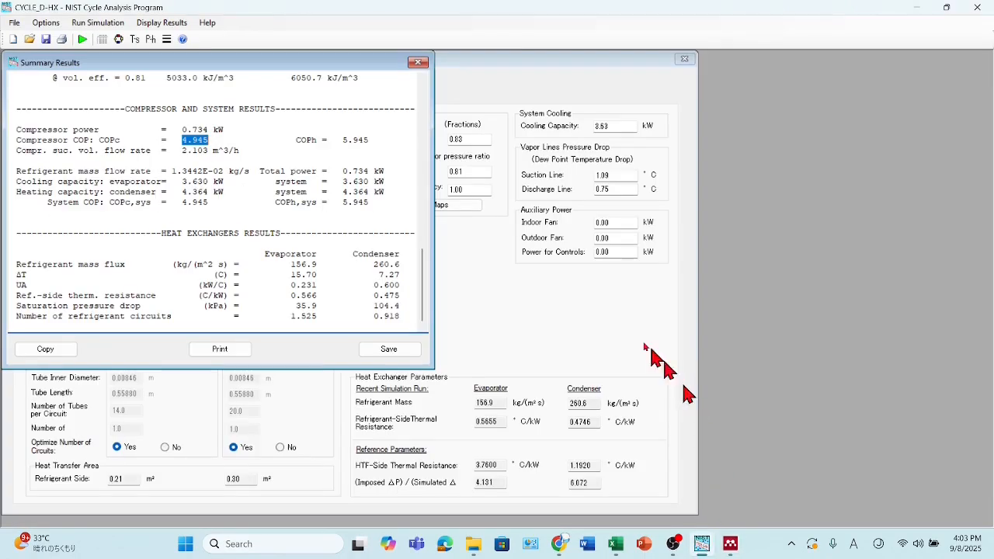
pyautogui.click(417, 63)
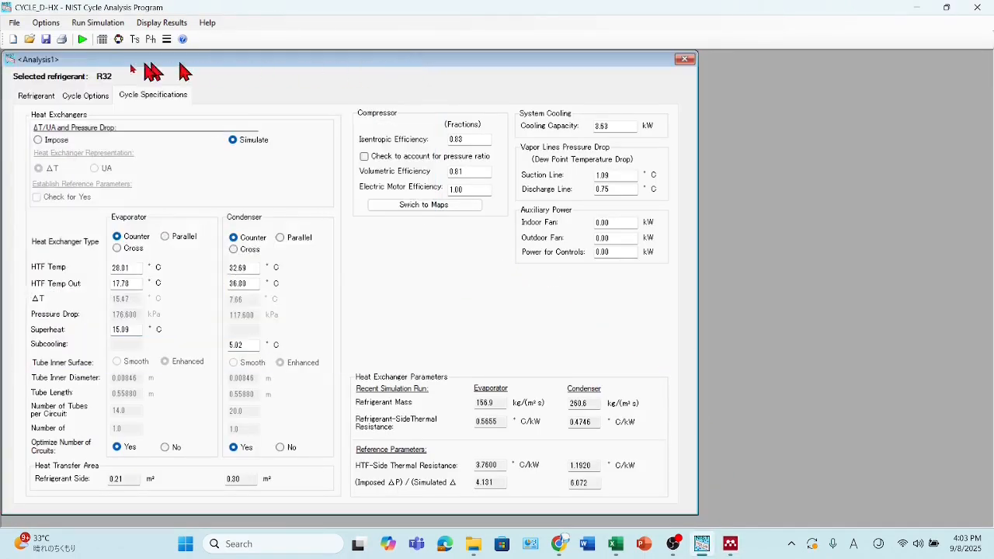
pyautogui.click(37, 96)
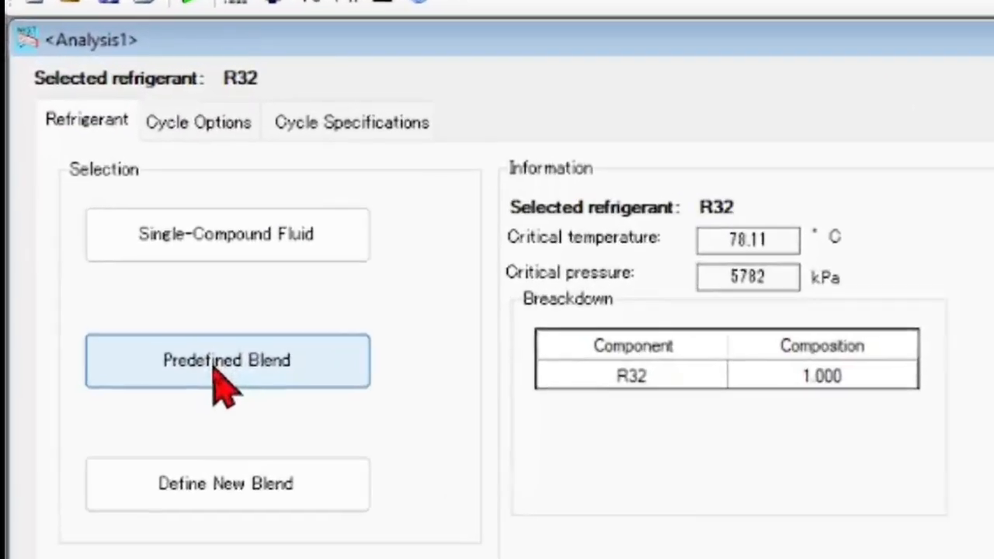
pyautogui.click(93, 206)
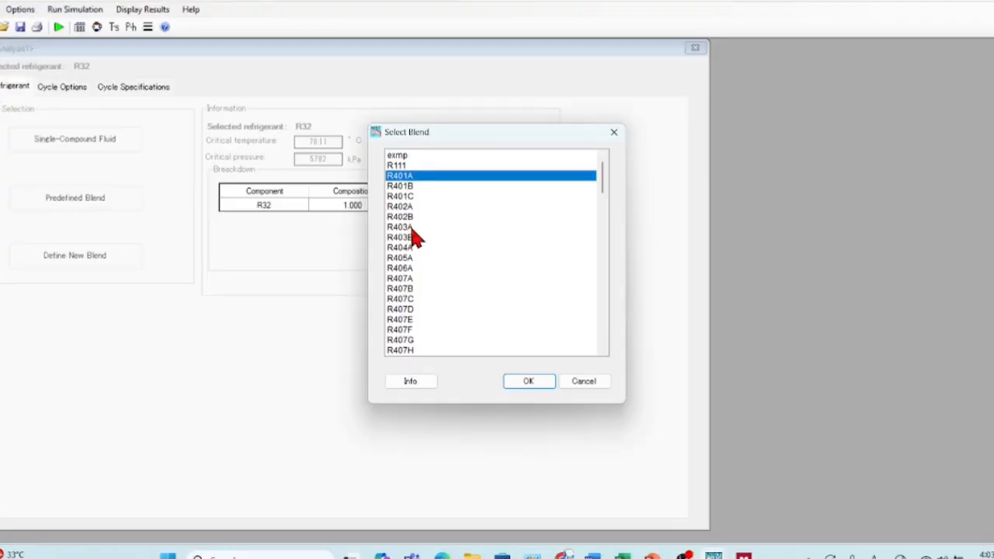
pyautogui.scroll(-2, 991, 488)
pyautogui.scroll(-9, 349, 233)
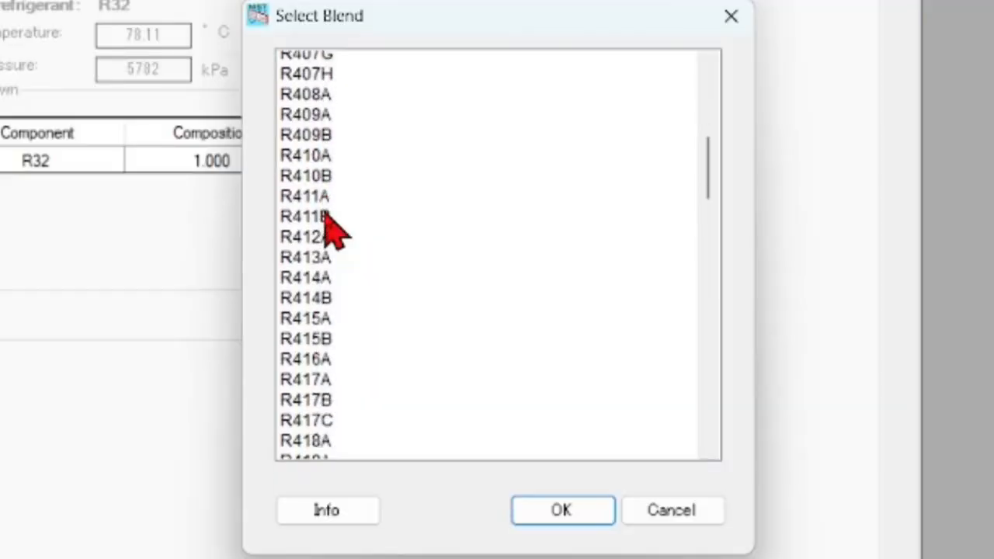
pyautogui.scroll(-10, 334, 229)
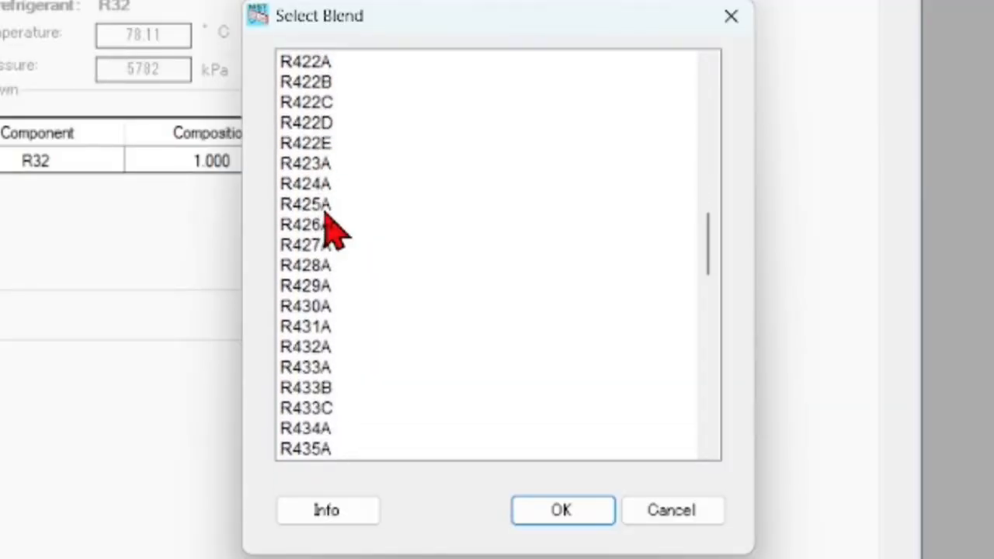
pyautogui.scroll(-7, 334, 229)
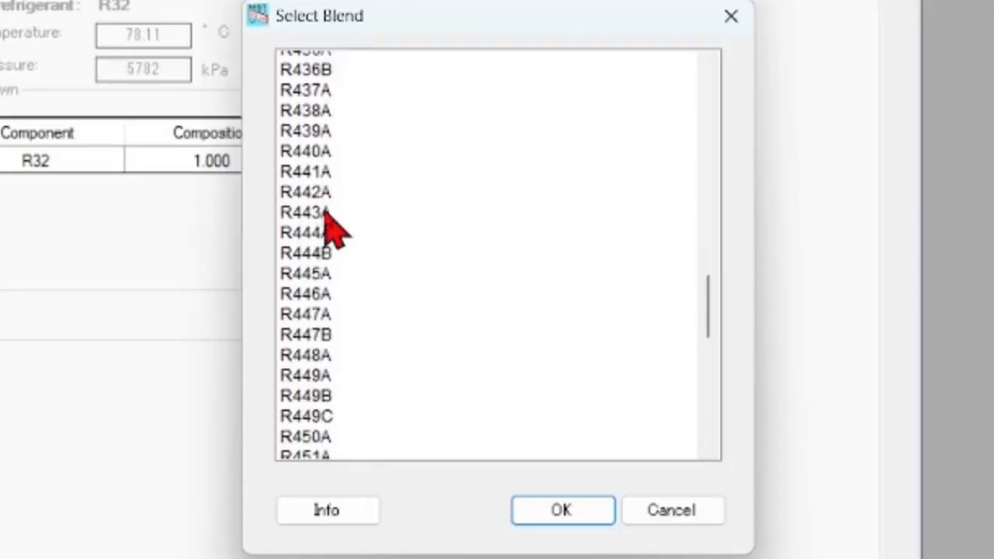
pyautogui.scroll(-1, 334, 229)
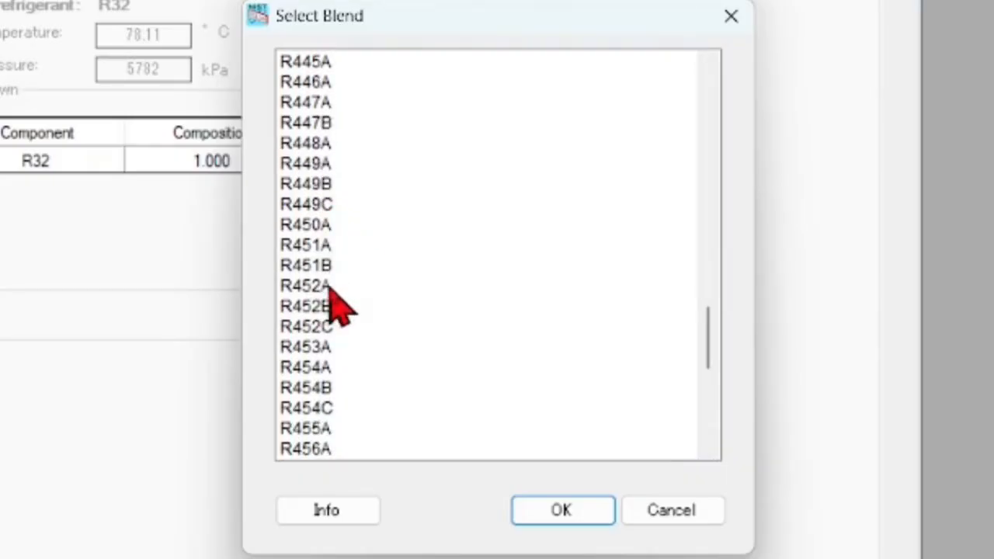
pyautogui.click(314, 307)
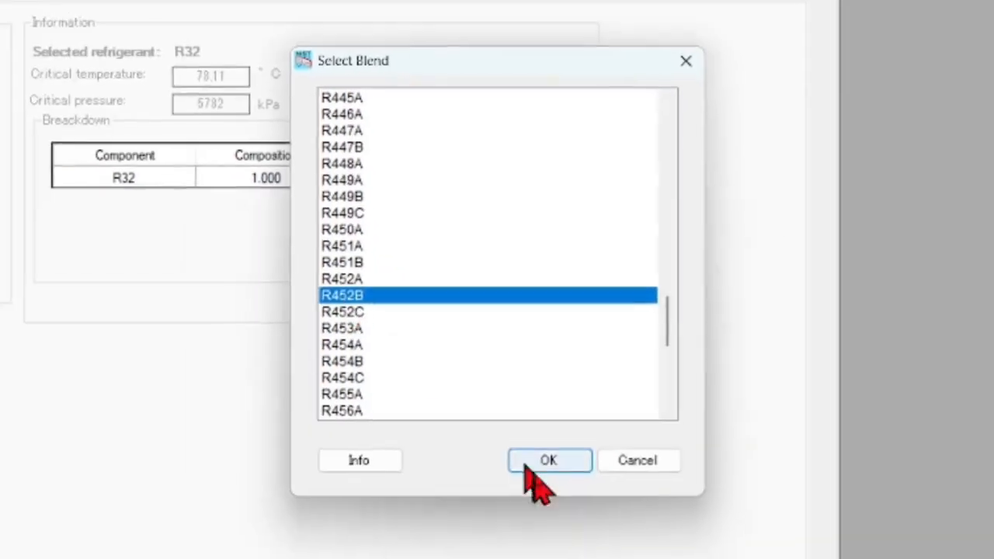
pyautogui.click(544, 462)
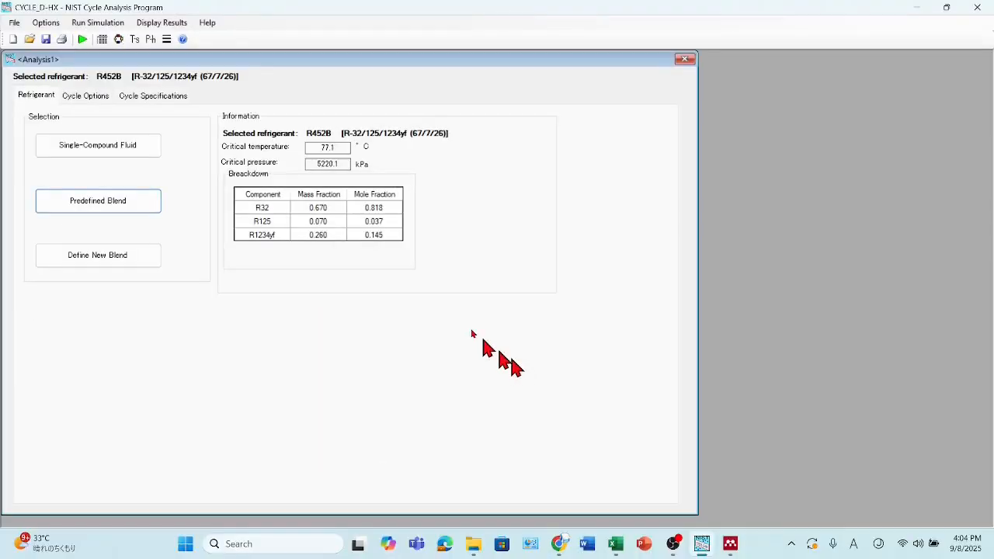
pyautogui.click(154, 96)
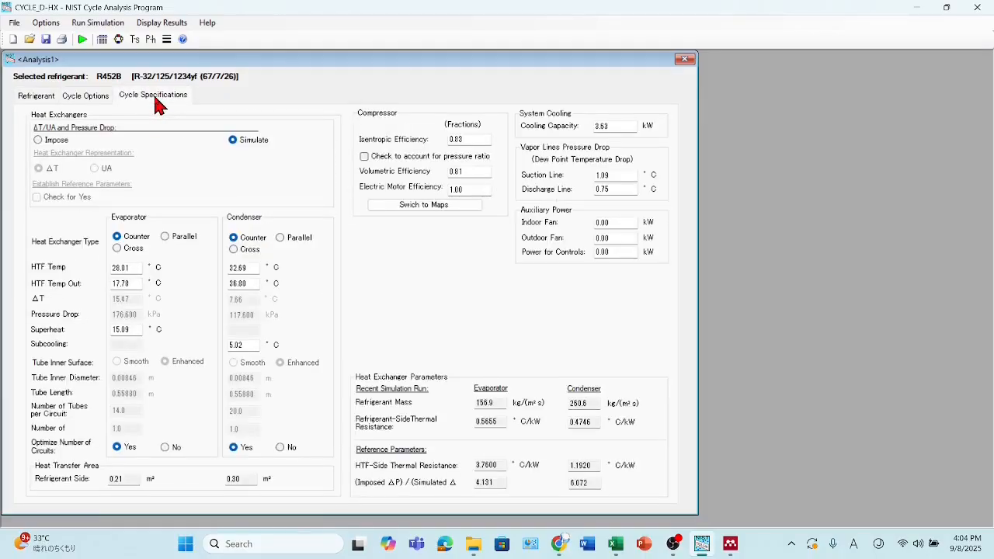
pyautogui.click(83, 38)
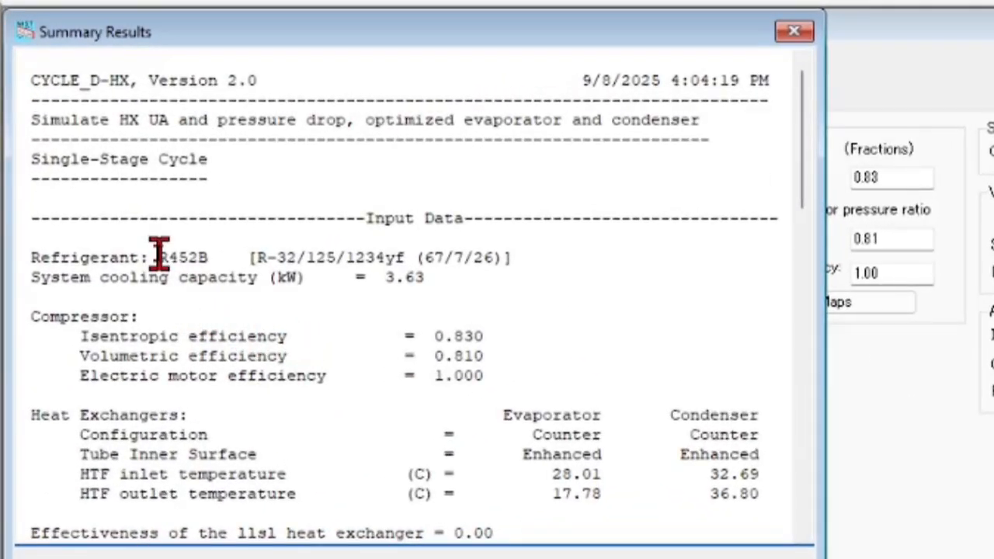
# - Review R452B's compressor COPc and cooling capacity in the summary, and check its COP and capacity in row 4 of the Excel sheet
pyautogui.scroll(-12, 206, 277)
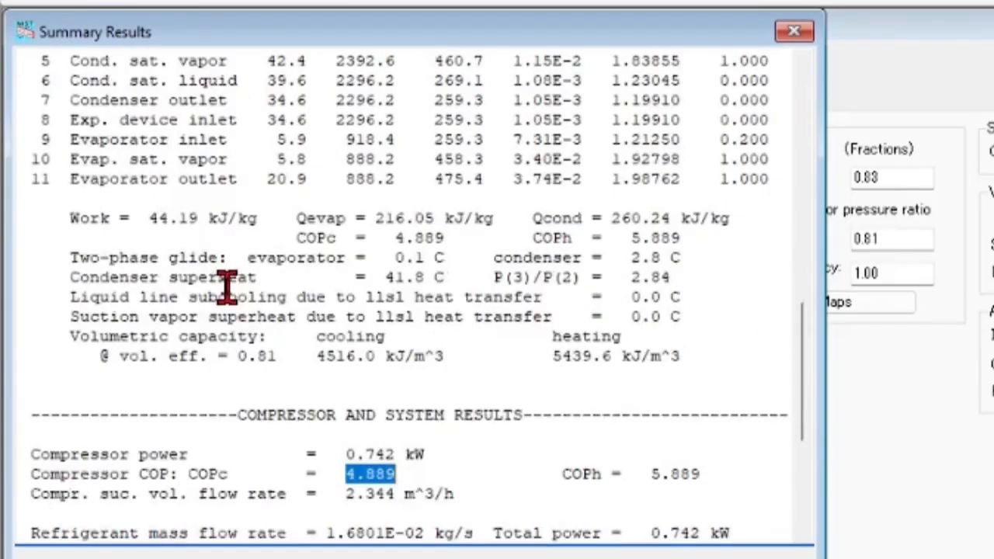
pyautogui.scroll(-3, 227, 286)
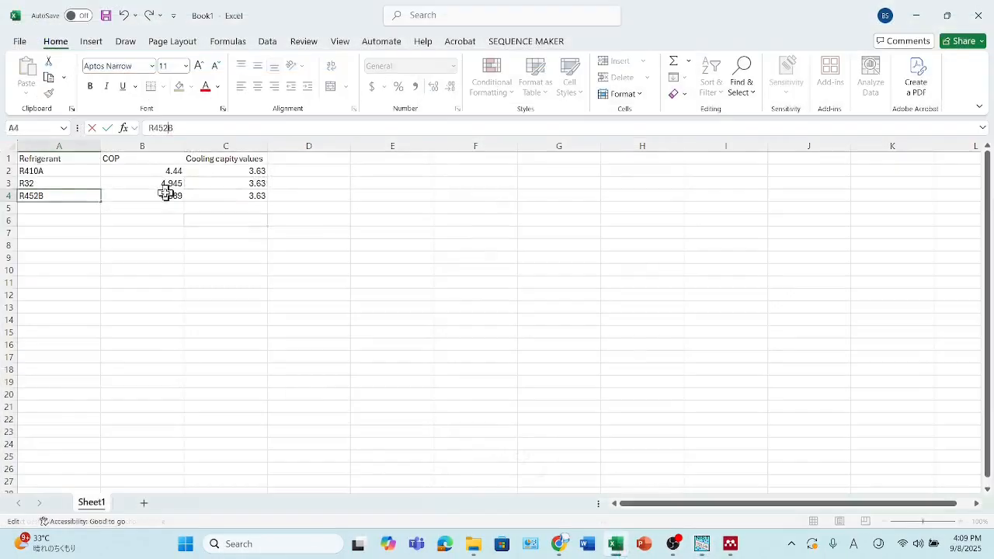
pyautogui.click(167, 194)
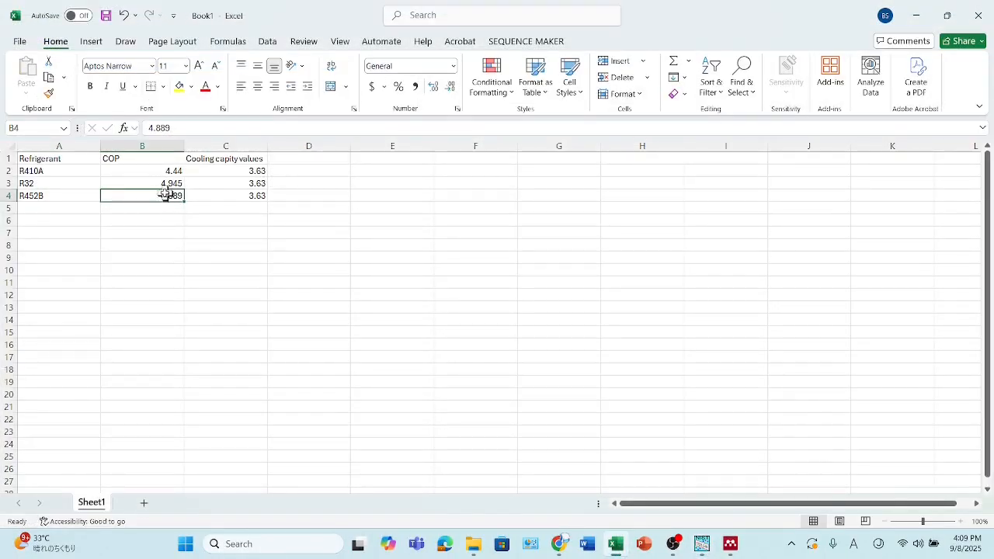
pyautogui.click(247, 198)
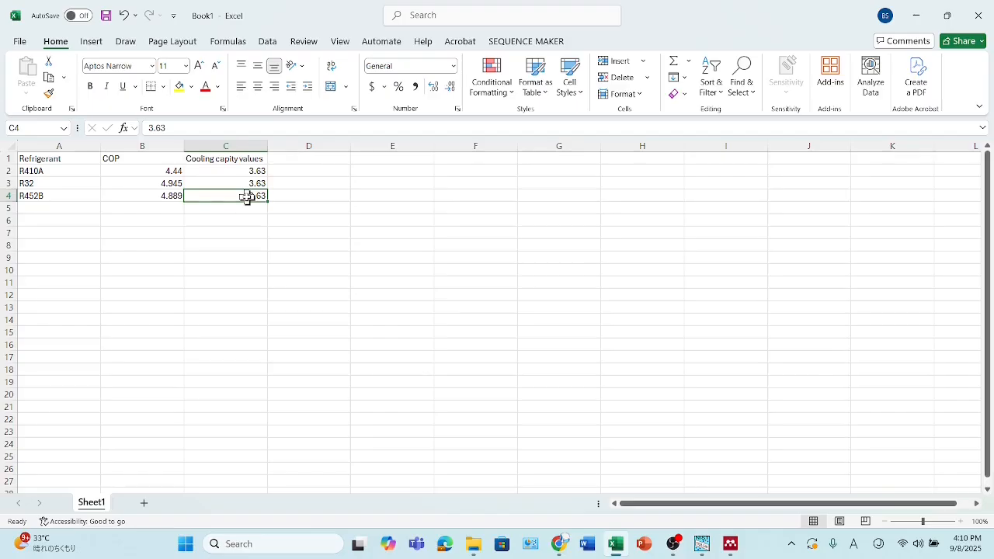
# - Return to the paper in Mendeley and select the last candidate refrigerant, R-454B, in the abstract
pyautogui.click(734, 545)
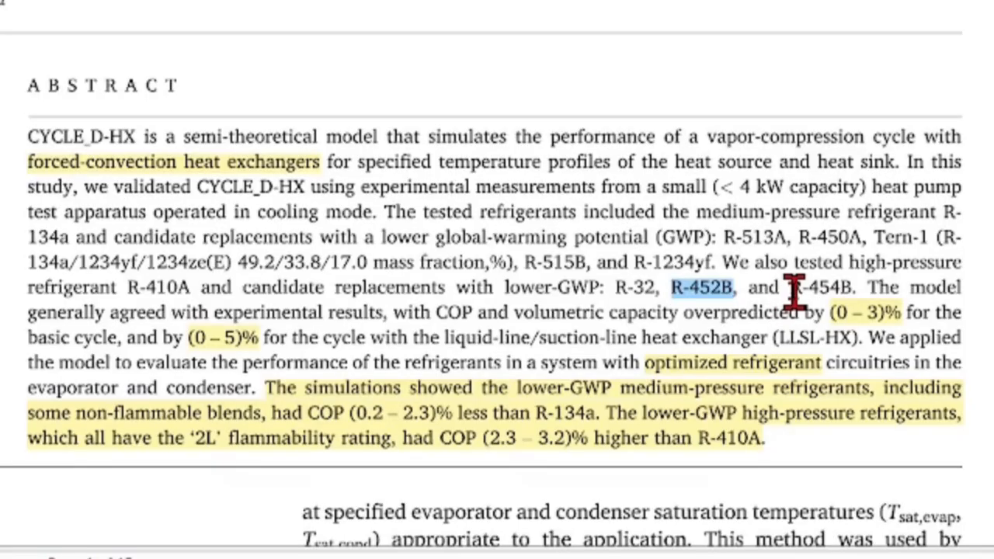
pyautogui.moveTo(711, 343); pyautogui.dragTo(724, 342)
pyautogui.moveTo(813, 292); pyautogui.dragTo(854, 289)
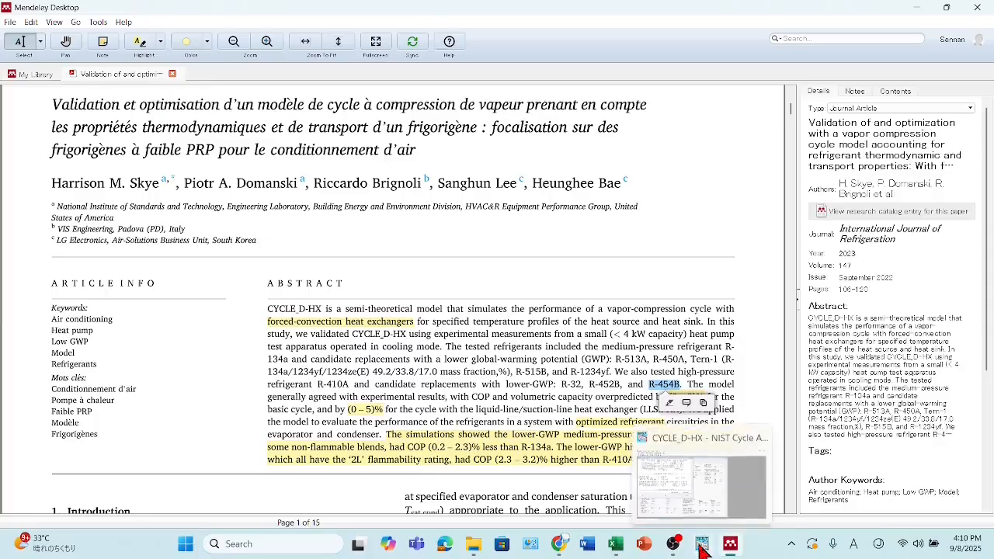
# - In CYCLE_D-HX, close the R452B summary, choose the predefined blend R454B as the refrigerant, and run the simulation from the cycle specifications
pyautogui.click(701, 546)
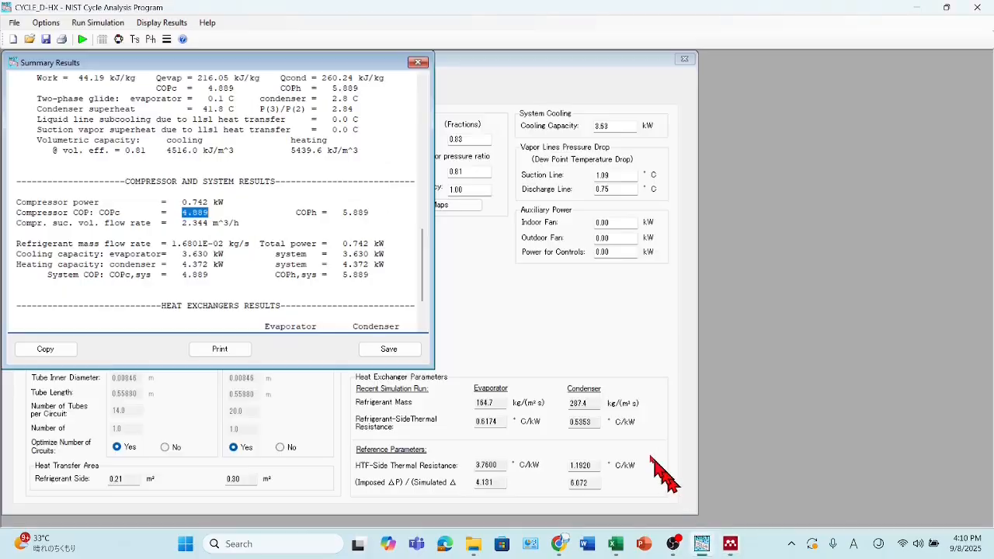
pyautogui.click(418, 63)
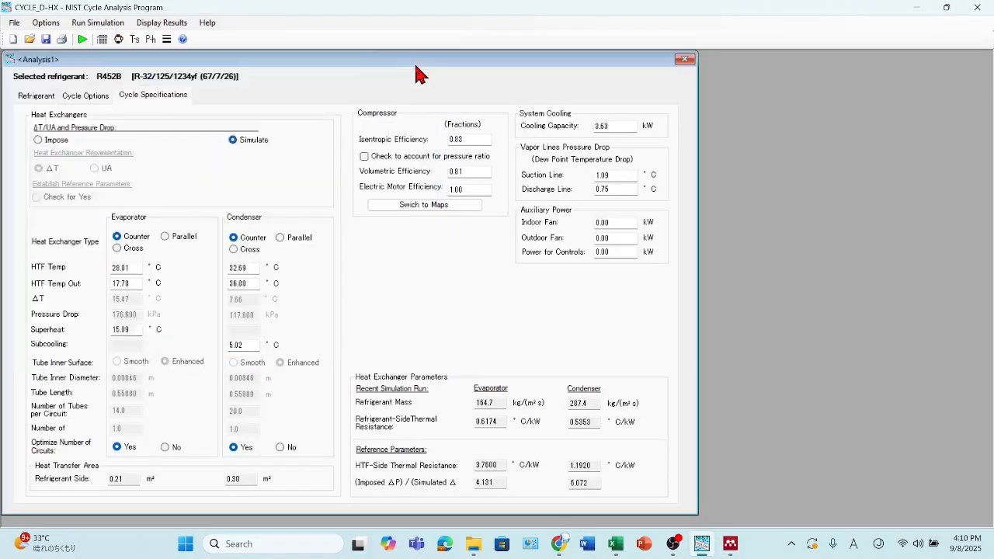
pyautogui.click(32, 98)
pyautogui.click(90, 205)
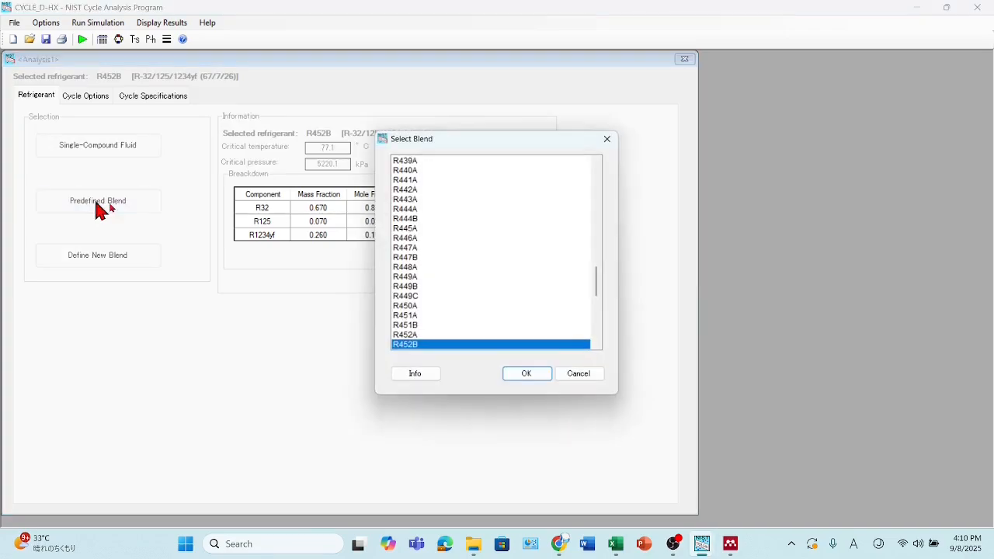
pyautogui.scroll(-3, 386, 297)
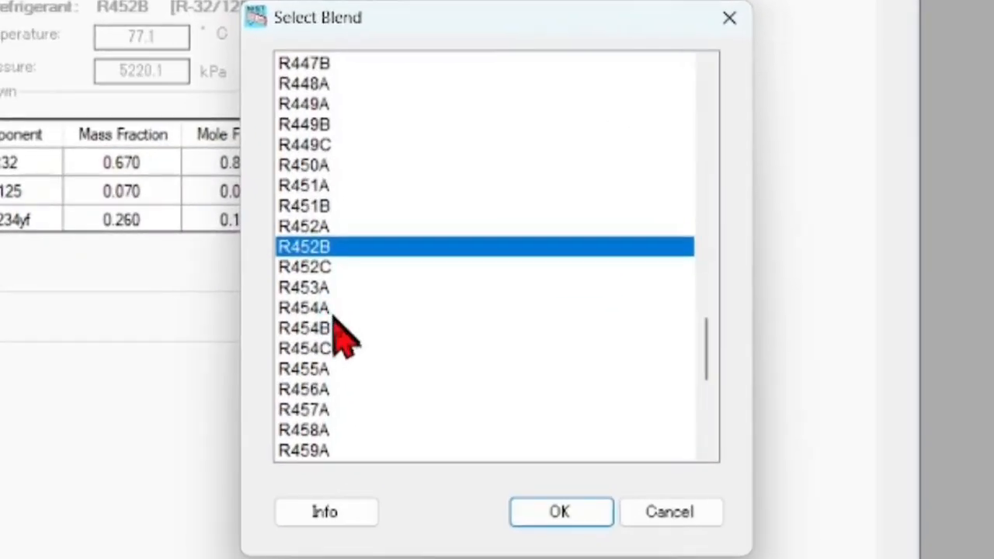
pyautogui.click(310, 330)
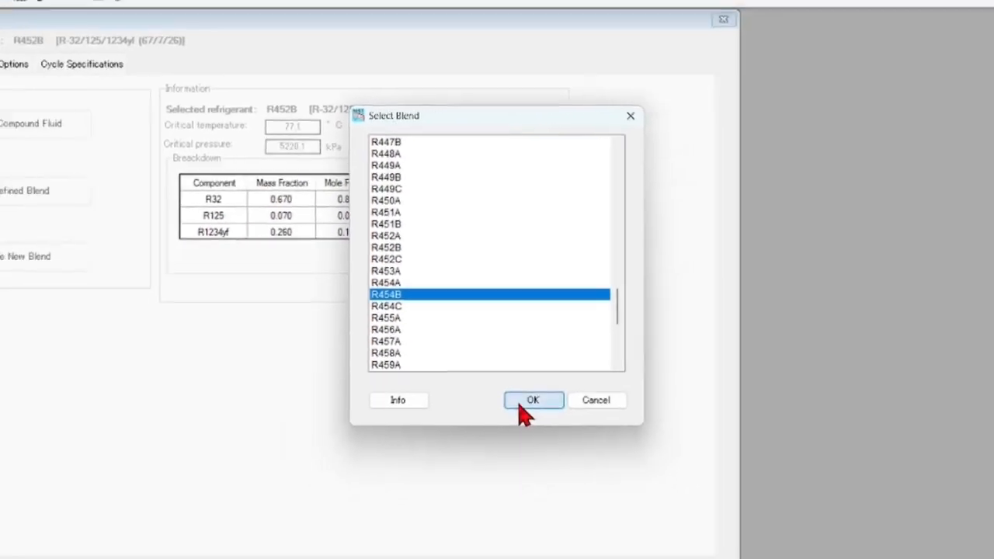
pyautogui.click(559, 511)
pyautogui.click(150, 97)
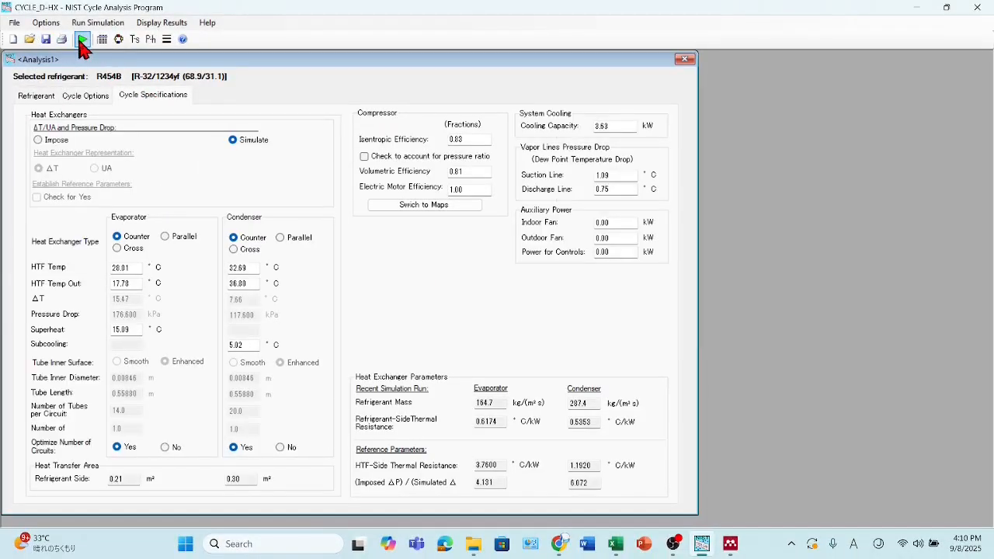
pyautogui.click(81, 39)
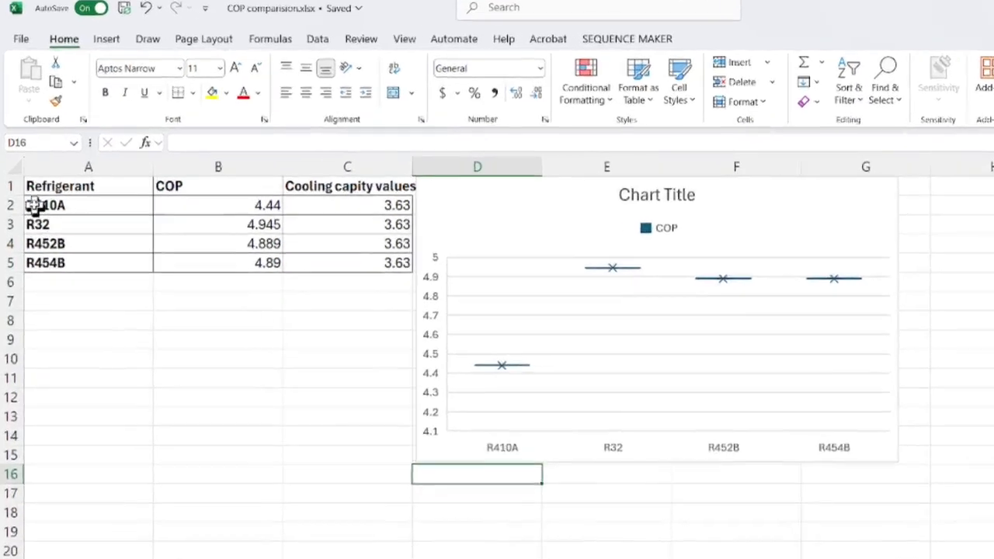
# - In the COP comparision.xlsx workbook, compare R410A's COP with those of R32, R452B and R454B in the table
pyautogui.moveTo(47, 180); pyautogui.dragTo(186, 180)
pyautogui.moveTo(374, 318); pyautogui.dragTo(374, 319)
pyautogui.click(78, 354)
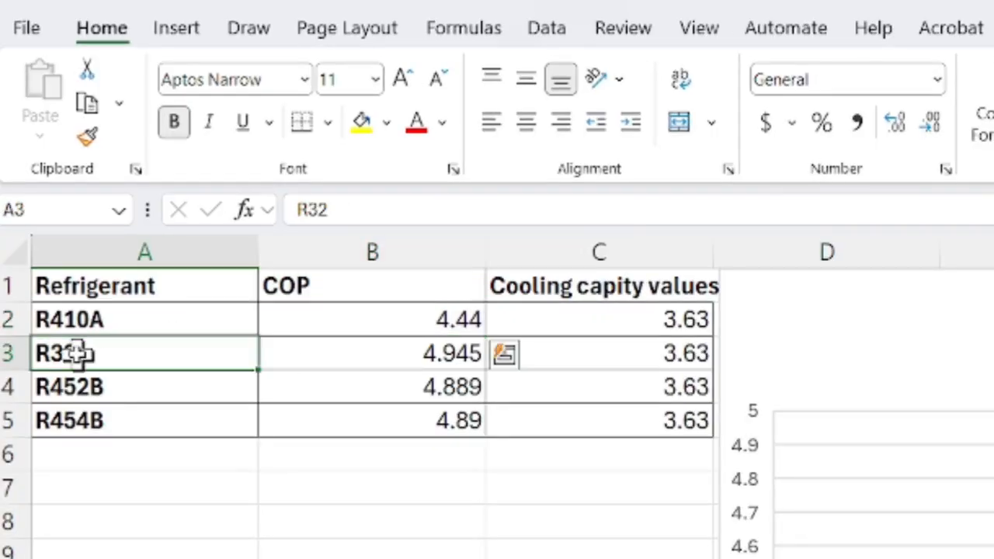
pyautogui.moveTo(78, 354); pyautogui.dragTo(190, 428)
pyautogui.moveTo(393, 320); pyautogui.dragTo(388, 421)
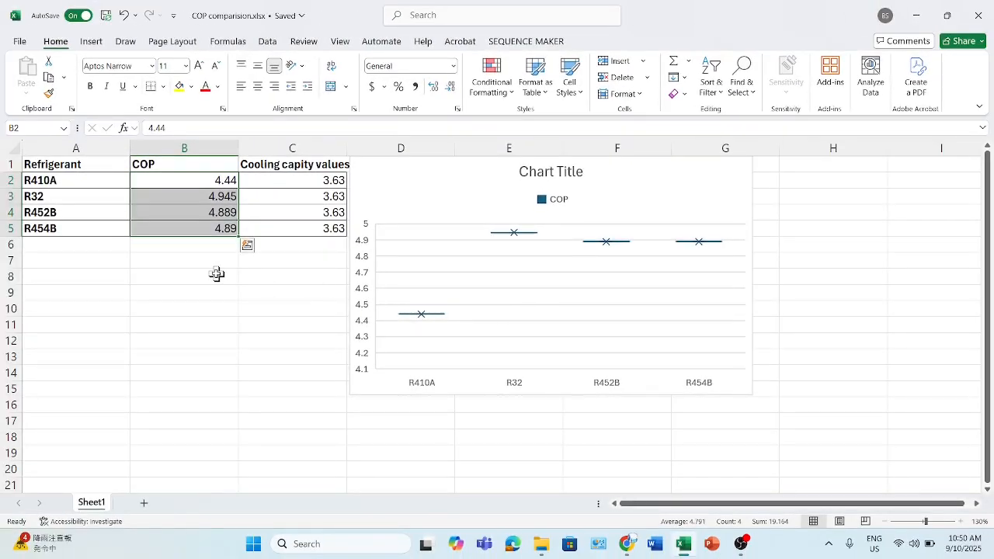
pyautogui.click(216, 273)
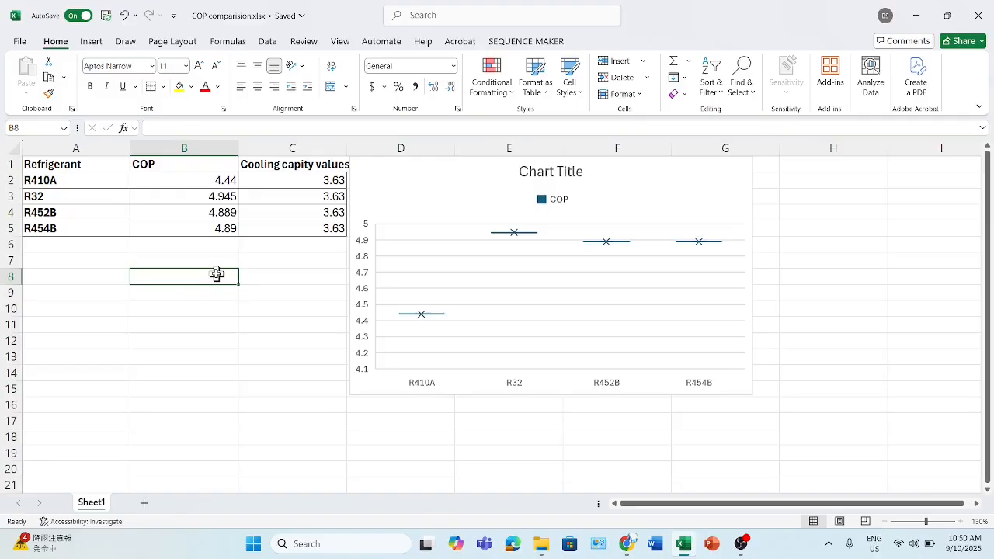